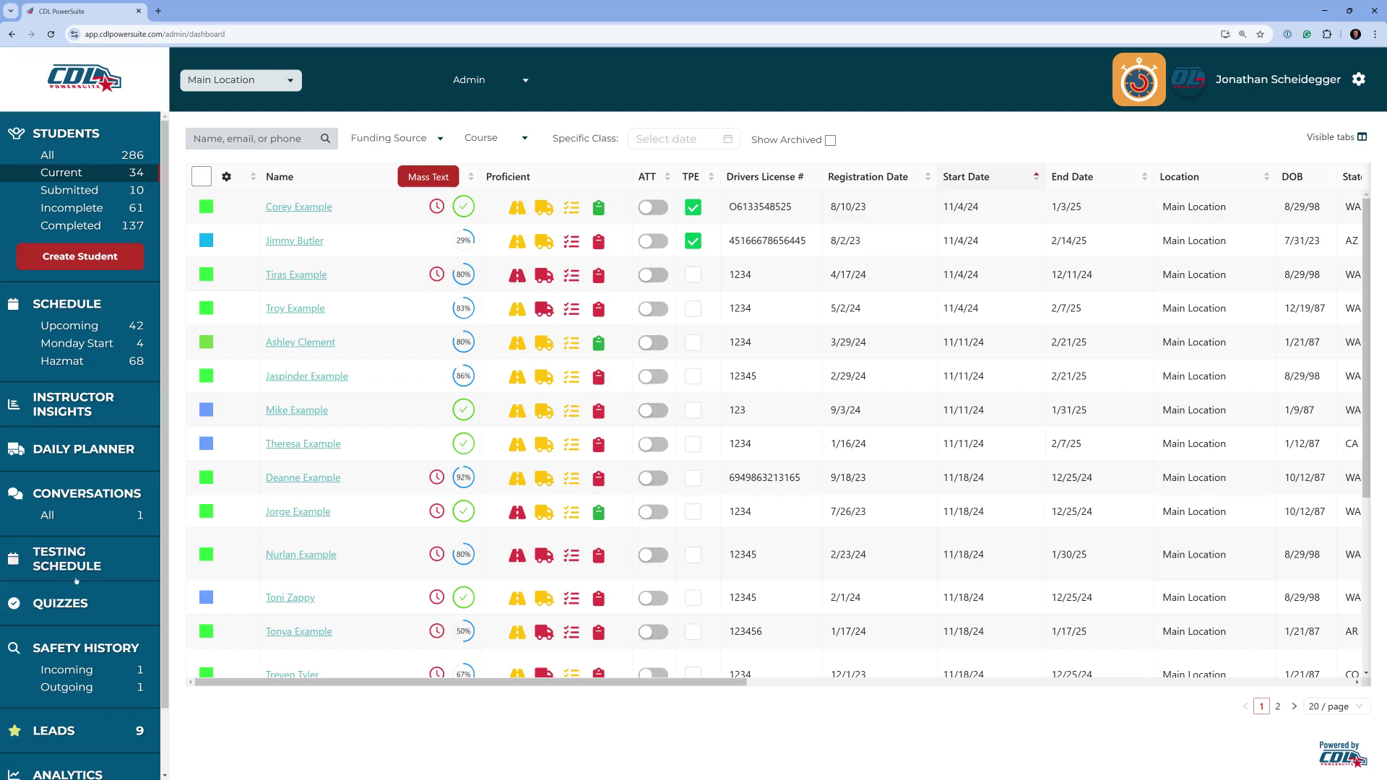
- Open the analytics reports page, start a new report and look over its settings and available columns
{"action": "scroll", "coordinate": [24, 548], "scroll_direction": "down", "scroll_amount": 1}
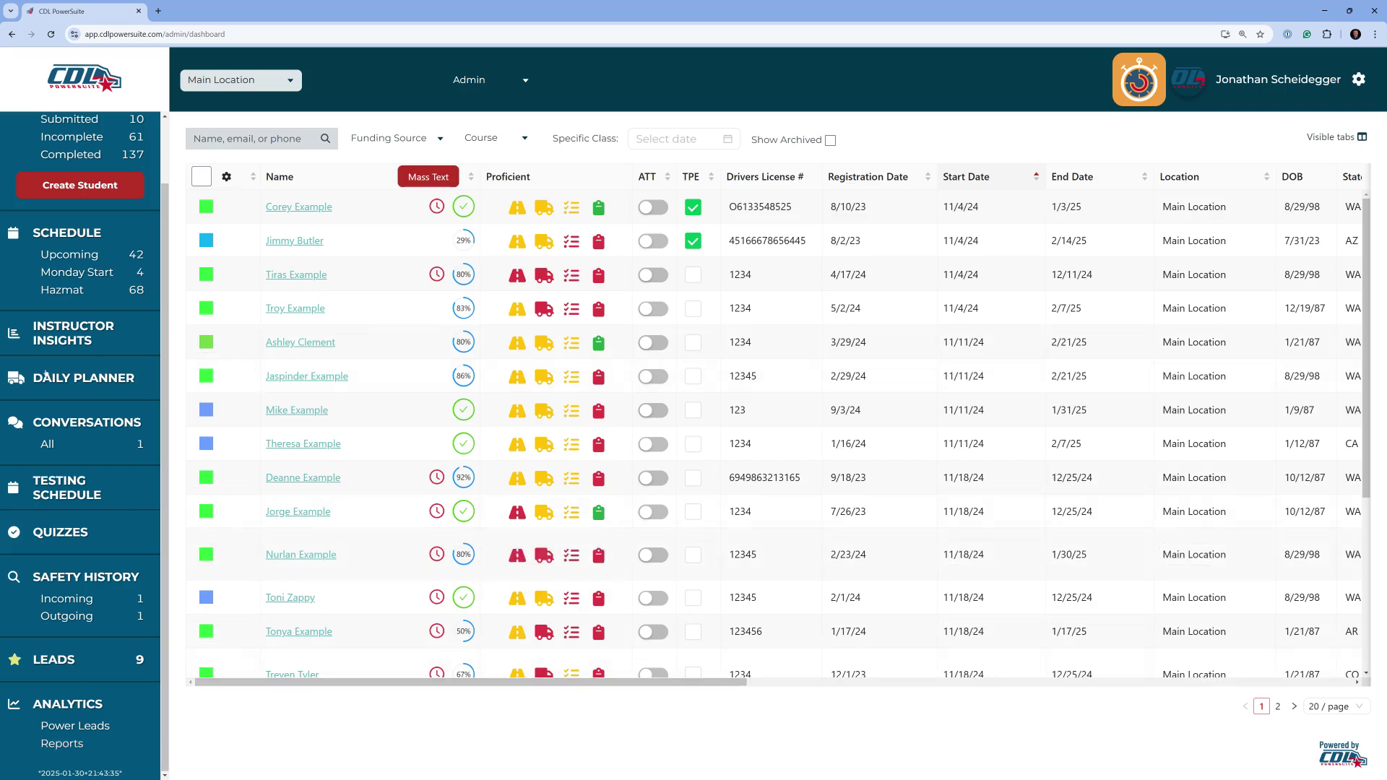
{"action": "left_click", "coordinate": [66, 745]}
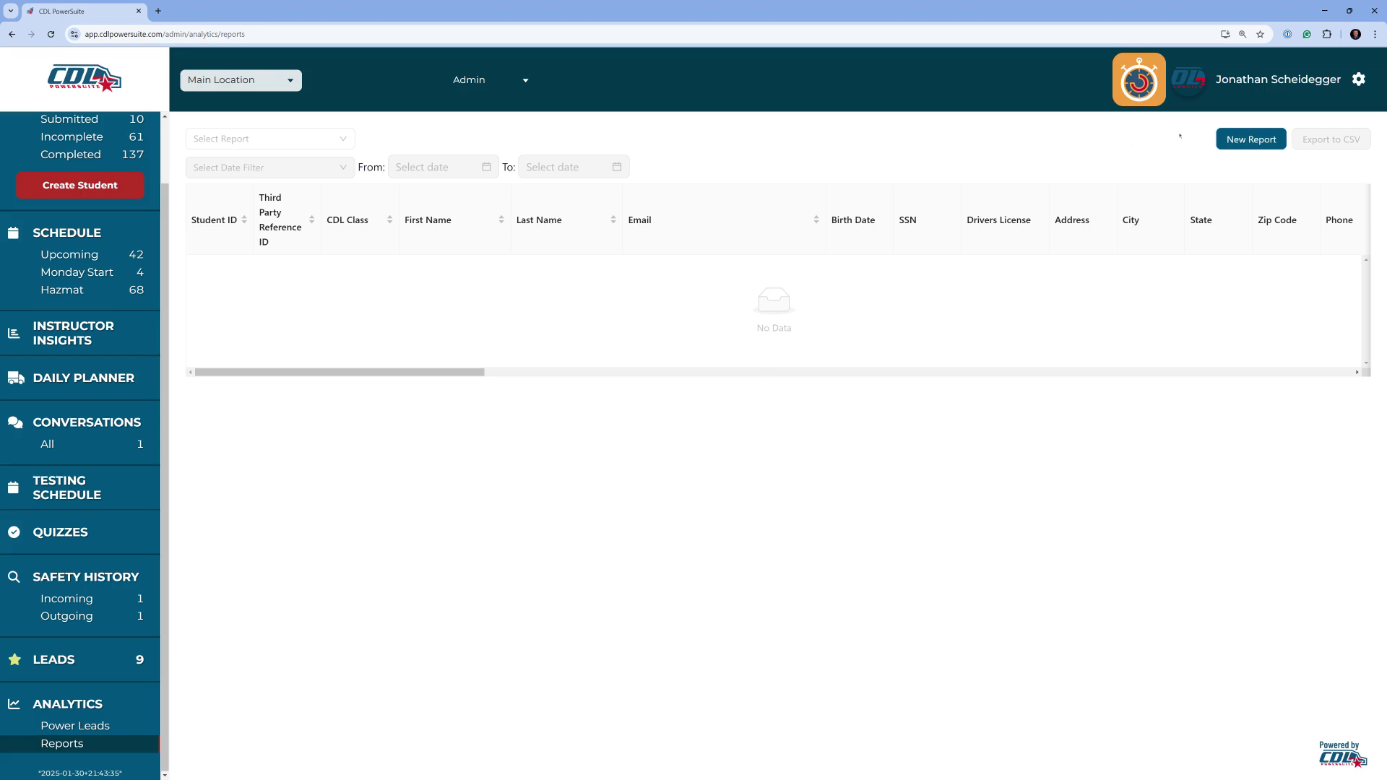
{"action": "left_click", "coordinate": [1246, 141]}
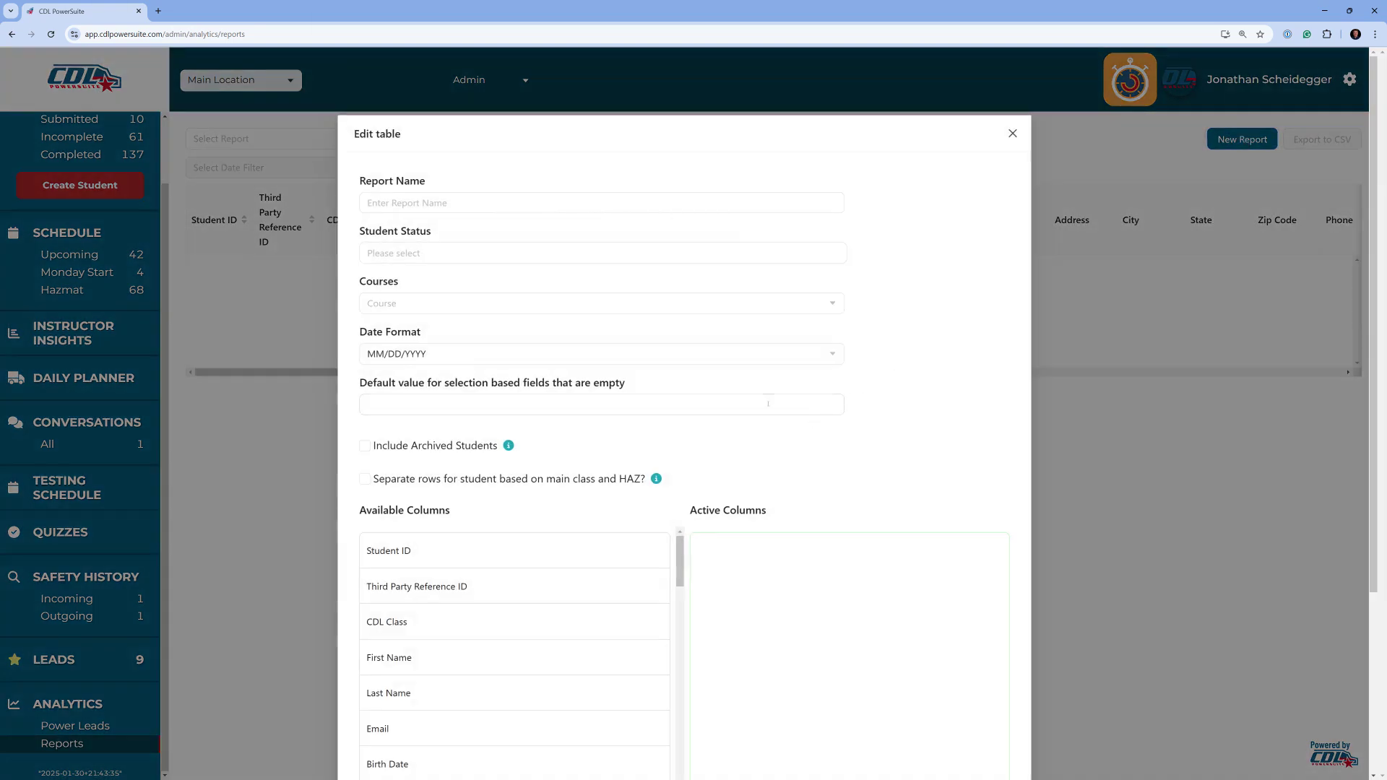
{"action": "scroll", "coordinate": [710, 437], "scroll_direction": "down", "scroll_amount": 3}
{"action": "scroll", "coordinate": [582, 470], "scroll_direction": "down", "scroll_amount": 8}
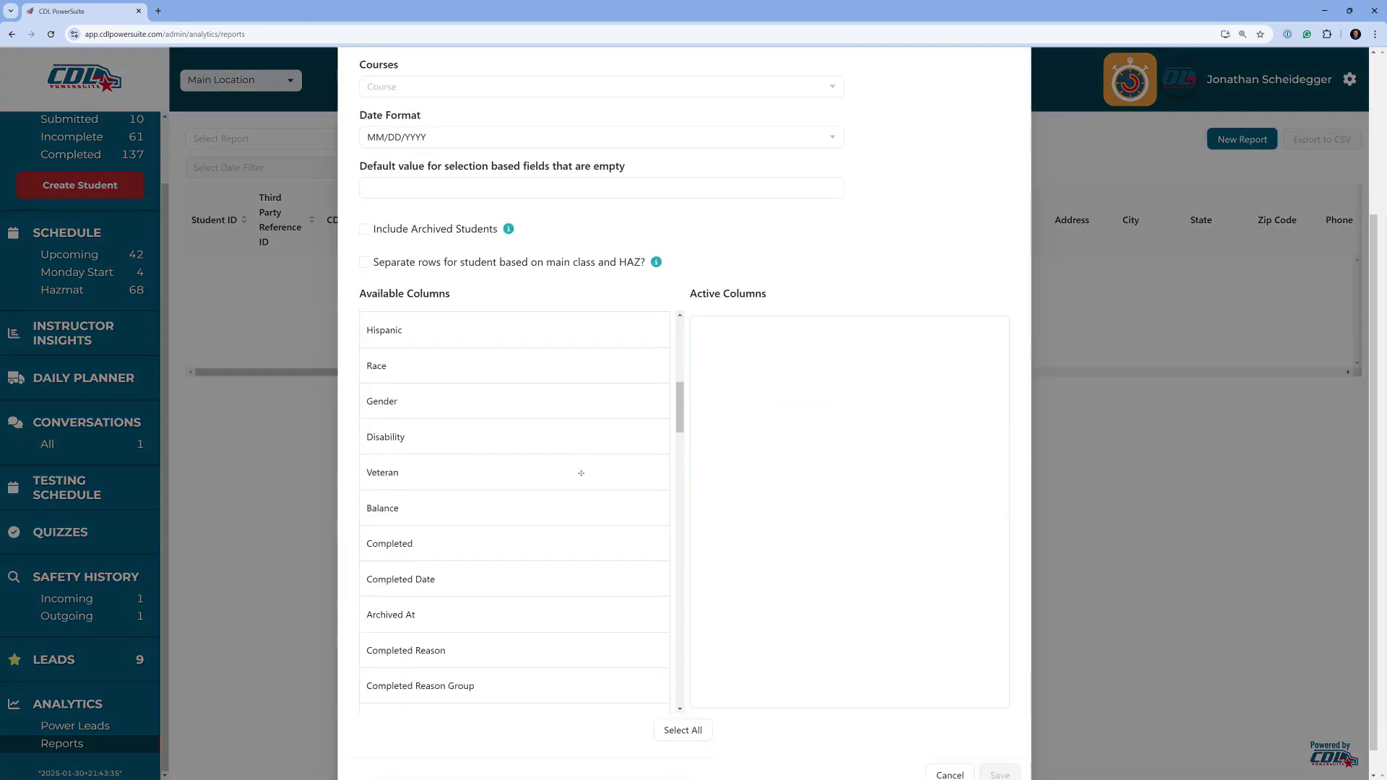
{"action": "scroll", "coordinate": [580, 471], "scroll_direction": "up", "scroll_amount": 8}
{"action": "scroll", "coordinate": [707, 265], "scroll_direction": "up", "scroll_amount": 3}
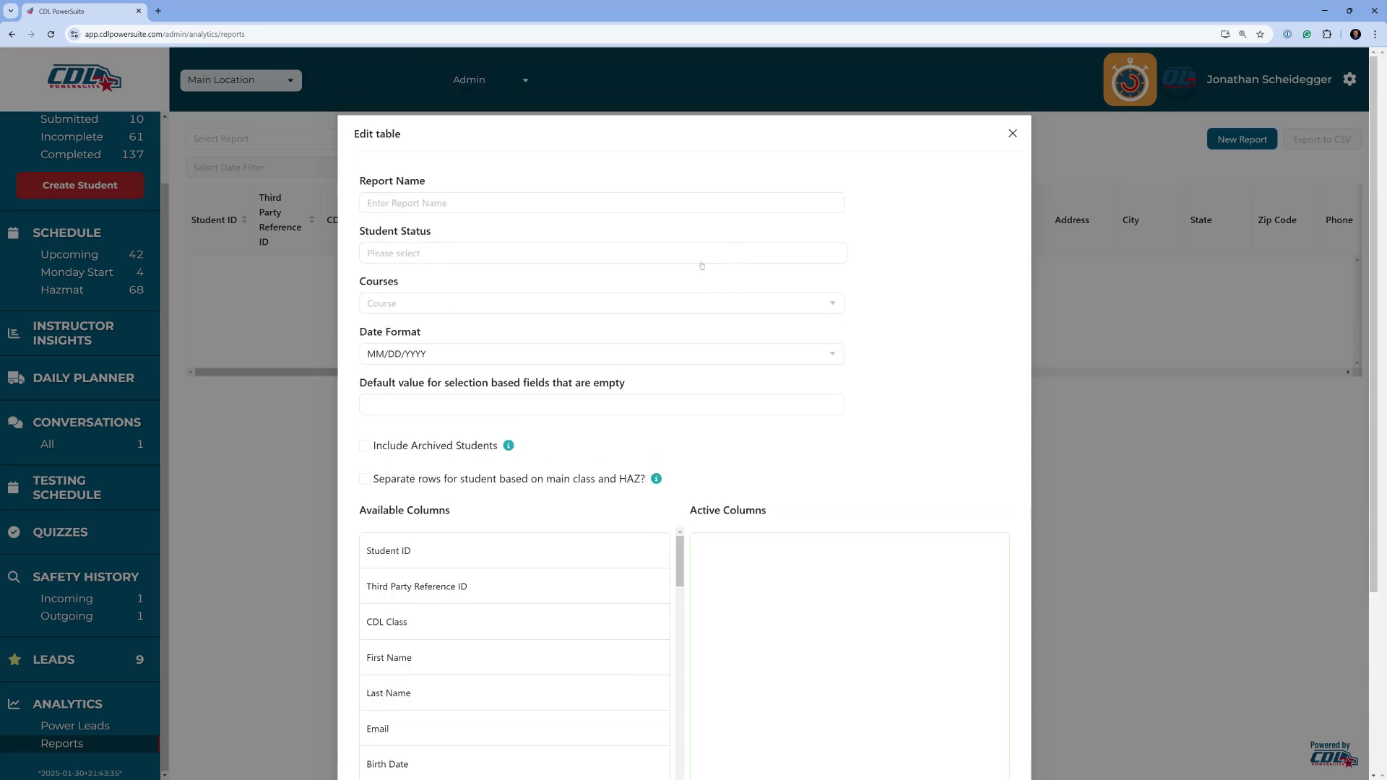
- Name the report "Student grant report" and set its student status to Current, with no course selected
{"action": "left_click", "coordinate": [412, 207]}
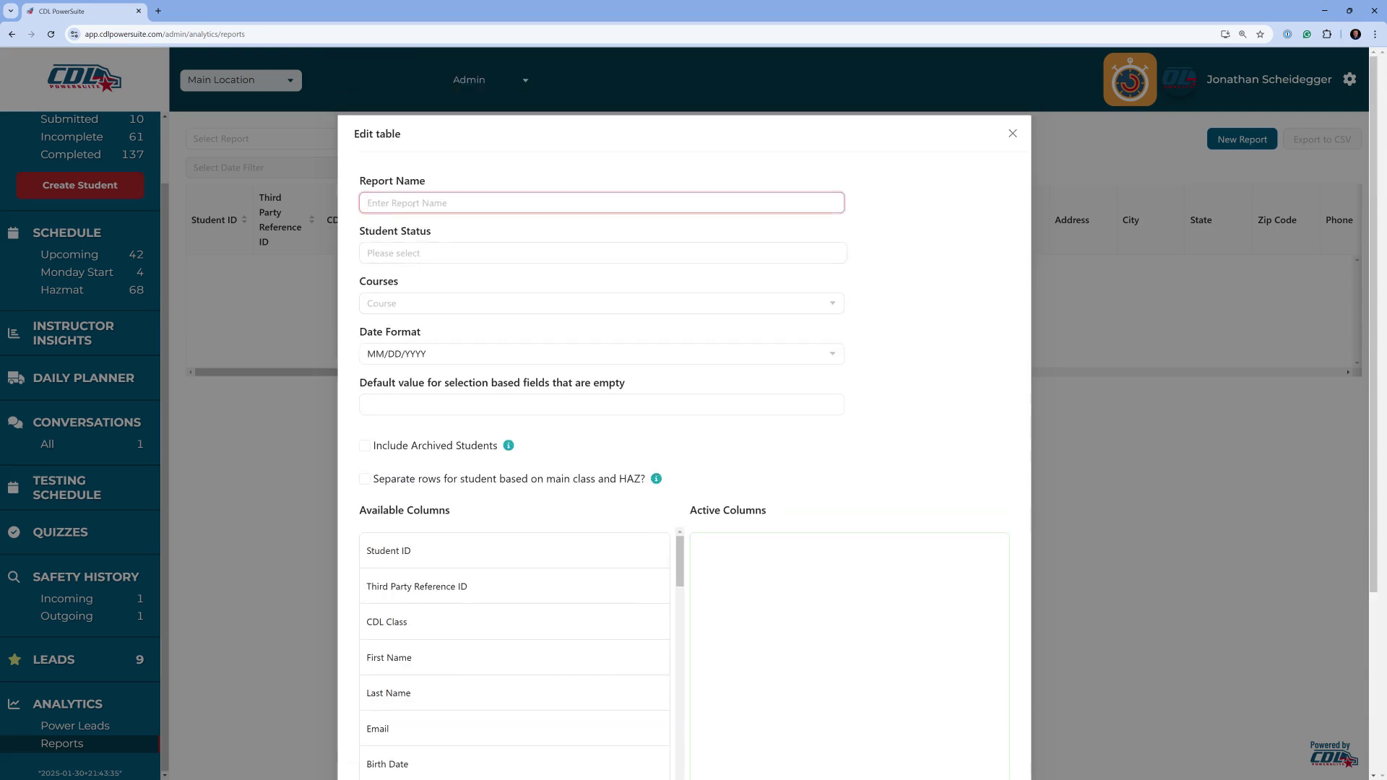
{"action": "type", "text": "Student grant report"}
{"action": "left_click", "coordinate": [420, 253]}
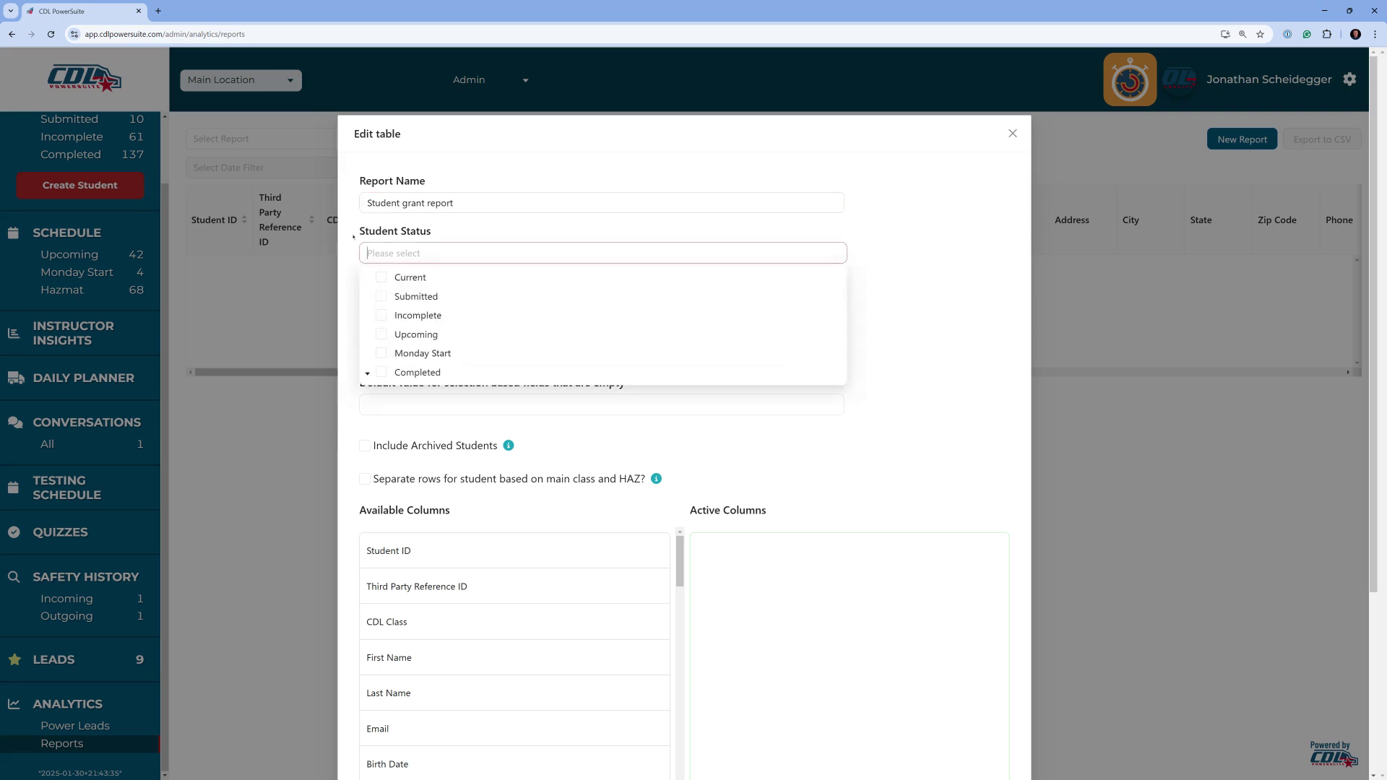
{"action": "left_click", "coordinate": [380, 277]}
{"action": "left_click", "coordinate": [351, 287]}
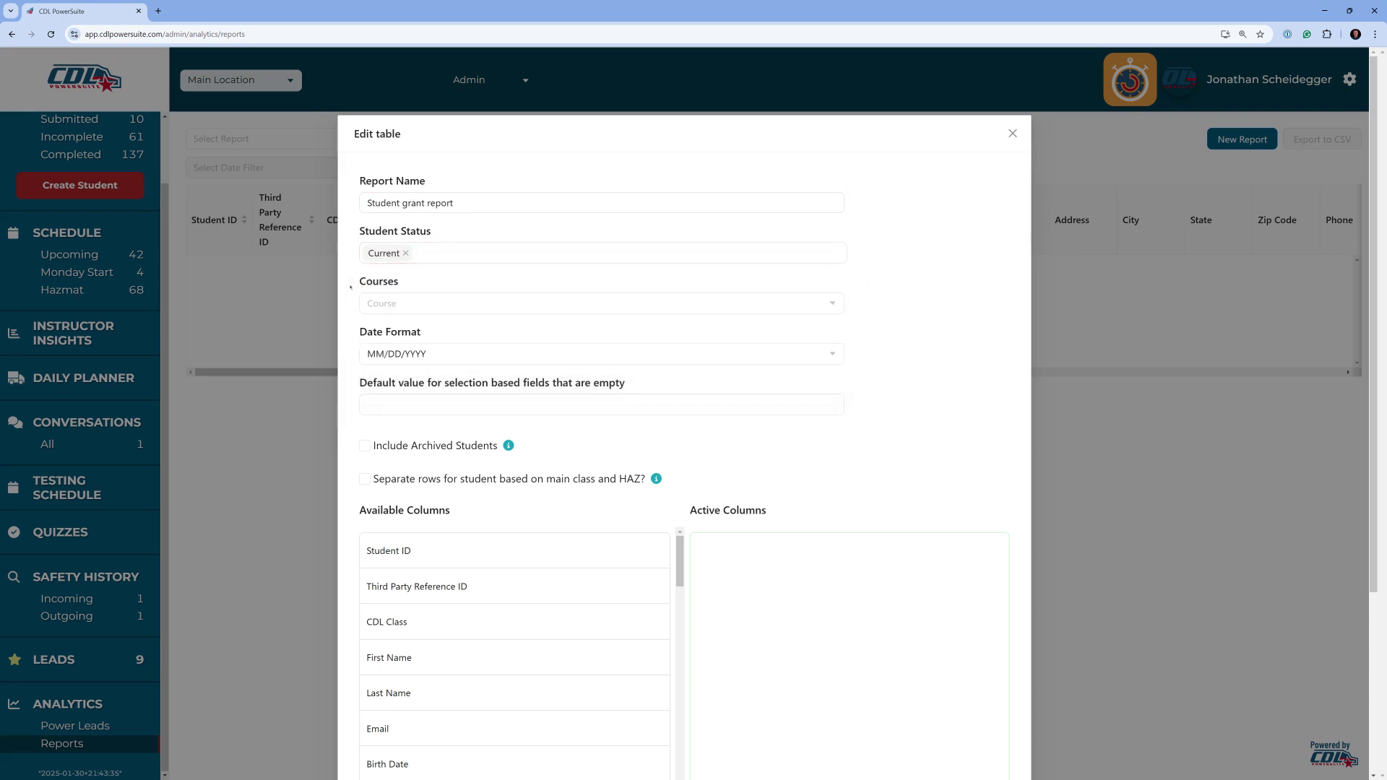
{"action": "left_click", "coordinate": [422, 304]}
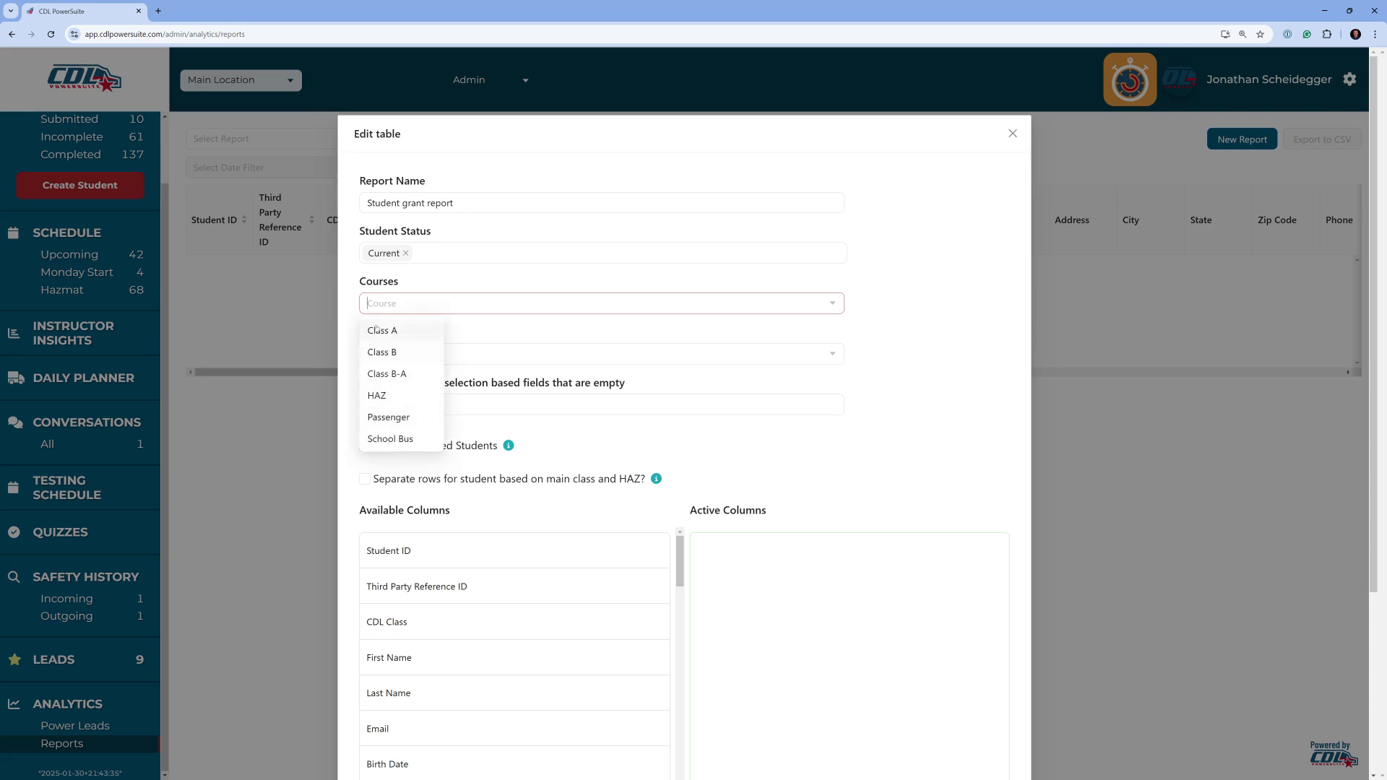
{"action": "left_click", "coordinate": [958, 332]}
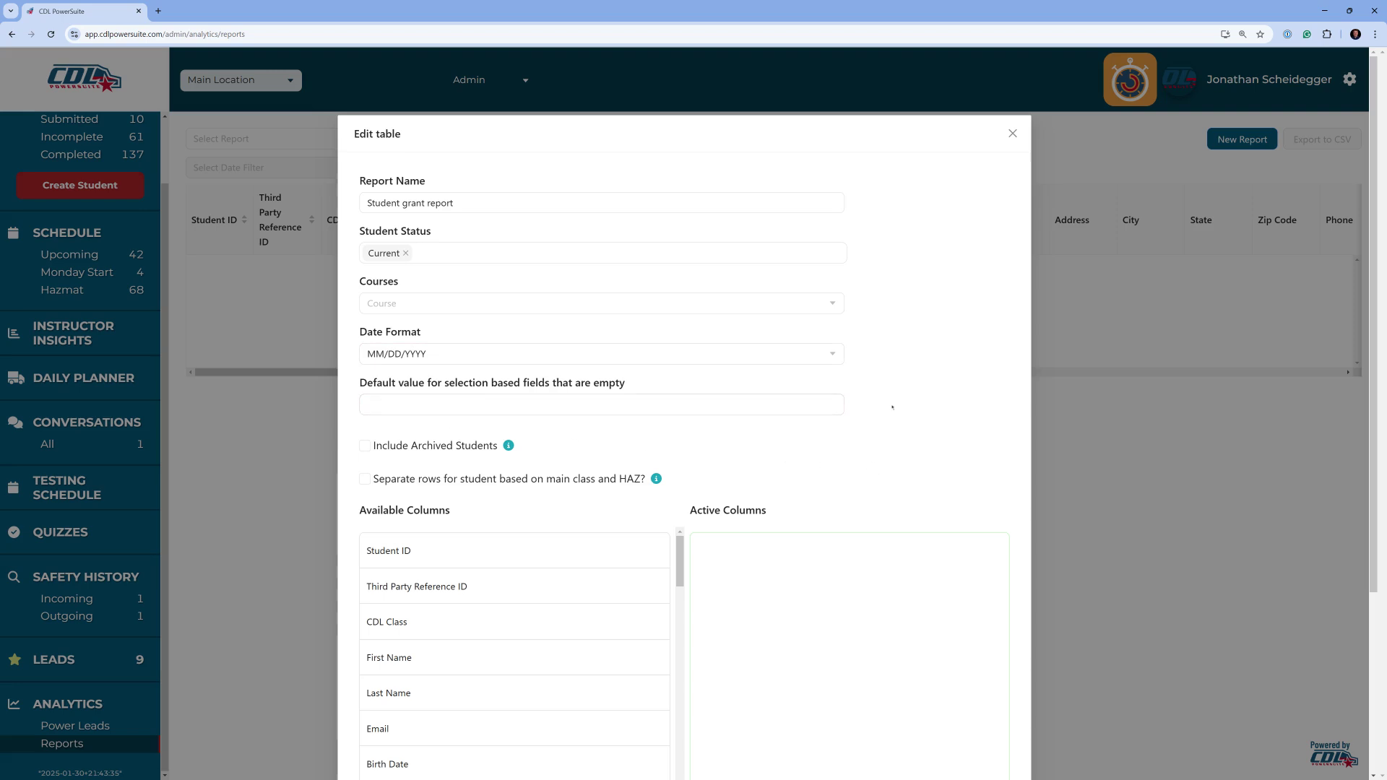
- Add First Name, Last Name, Email, SSN and Phone to the report's active columns, in that order
{"action": "scroll", "coordinate": [892, 407], "scroll_direction": "down", "scroll_amount": 3}
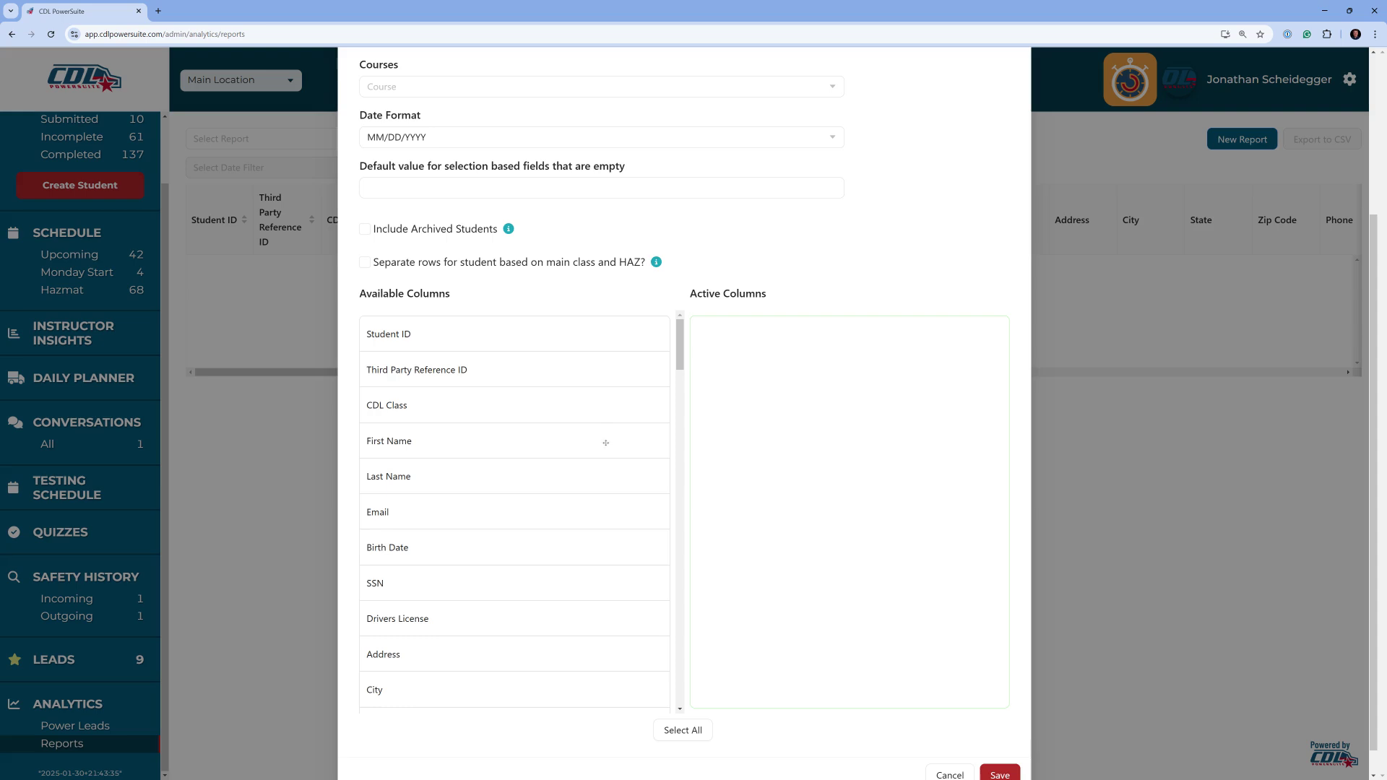
{"action": "left_click_drag", "start_coordinate": [369, 458], "coordinate": [722, 339]}
{"action": "left_click_drag", "start_coordinate": [370, 442], "coordinate": [871, 473]}
{"action": "left_click_drag", "start_coordinate": [514, 447], "coordinate": [895, 469]}
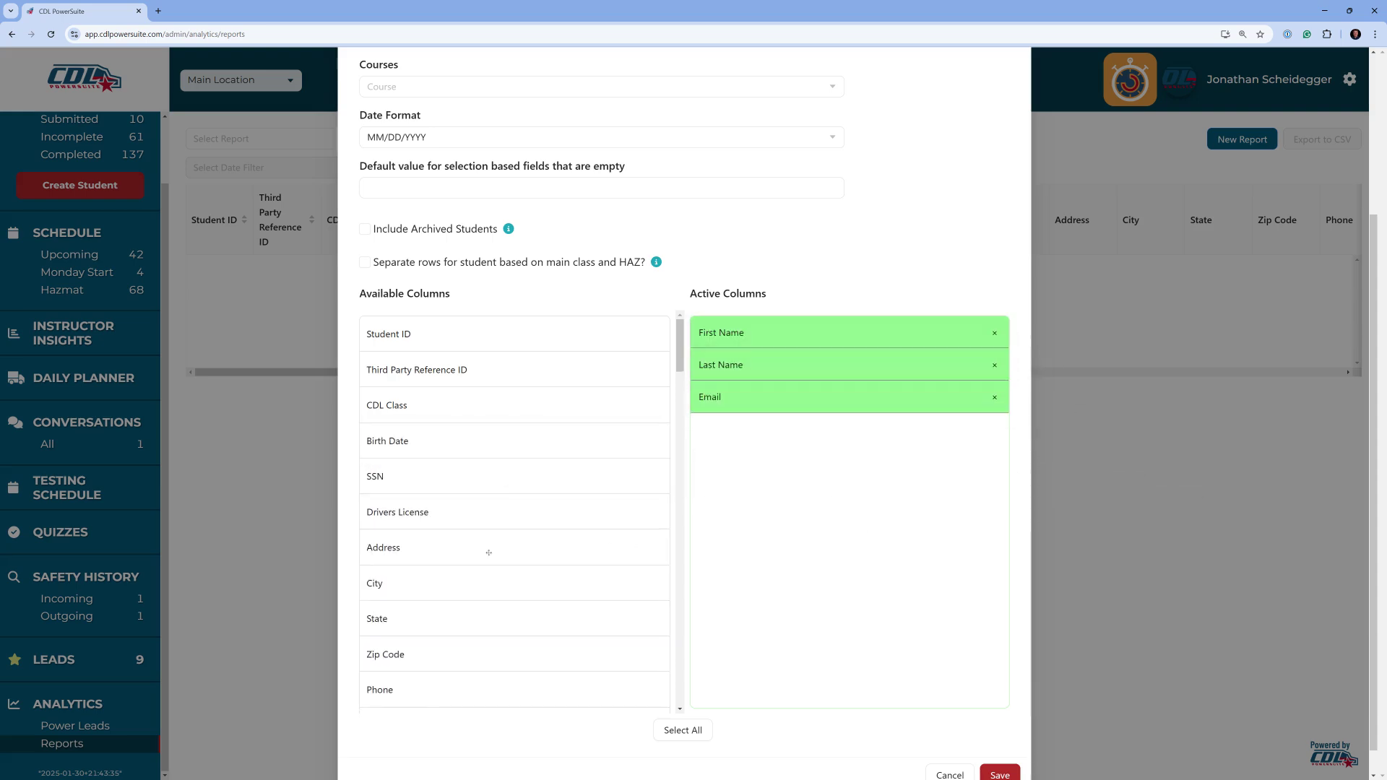
{"action": "left_click_drag", "start_coordinate": [439, 473], "coordinate": [845, 441]}
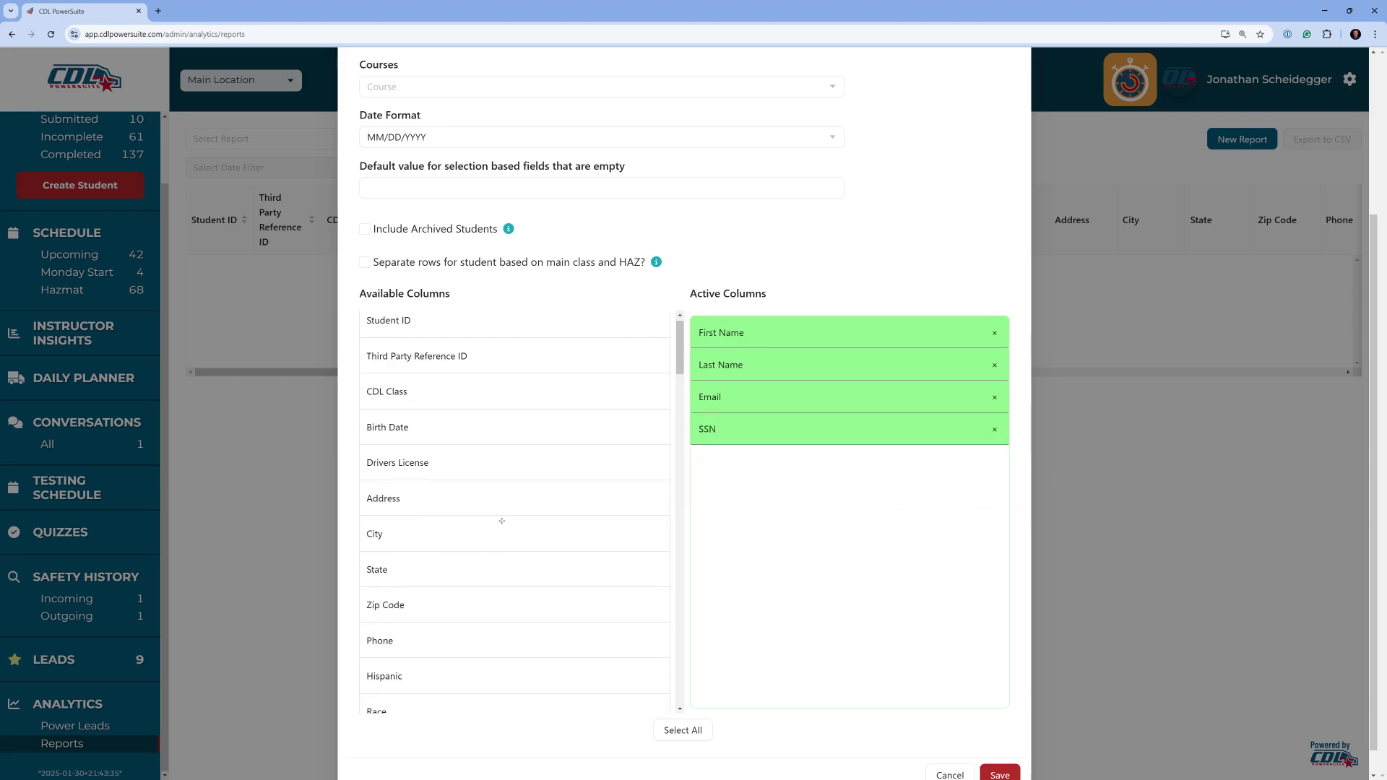
{"action": "left_click_drag", "start_coordinate": [422, 552], "coordinate": [939, 524]}
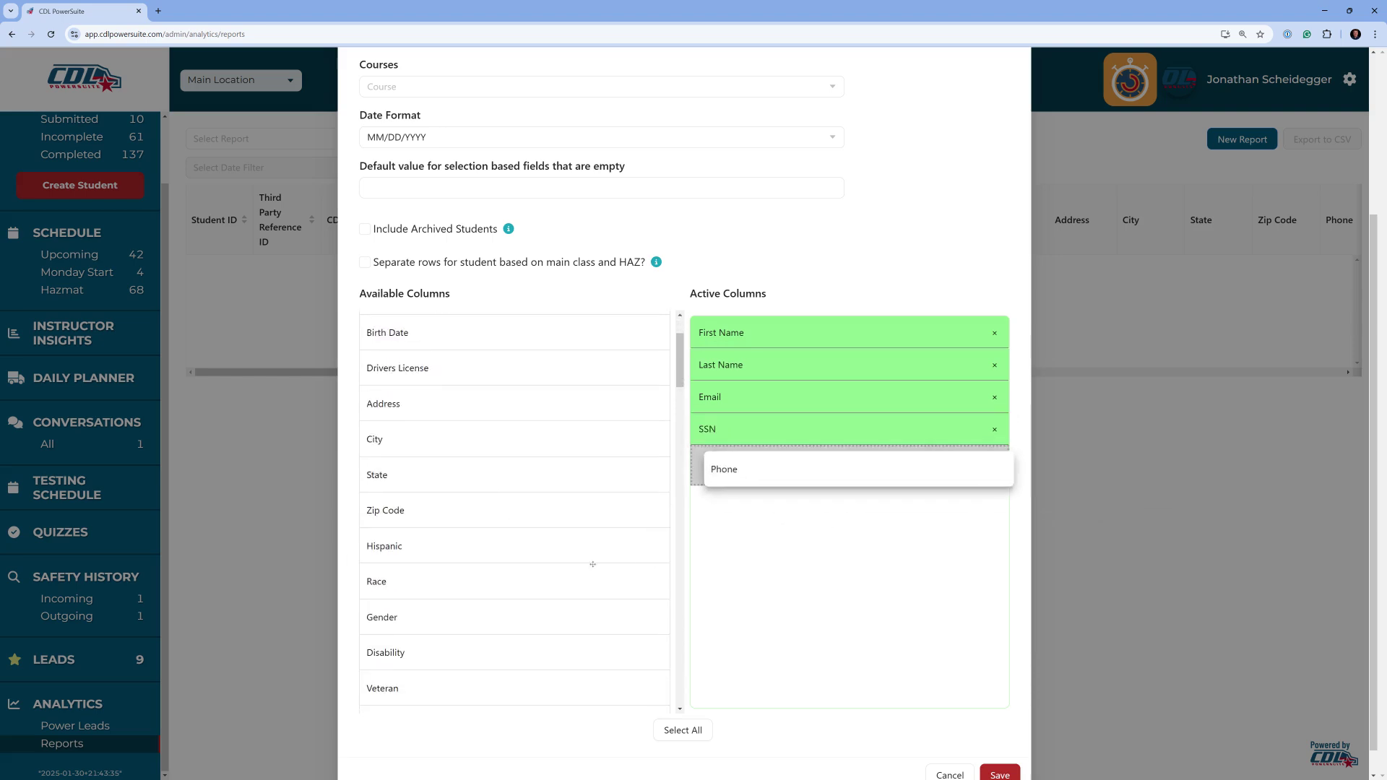
- Add the Start Date and End Date columns after Phone and save the report
{"action": "scroll", "coordinate": [554, 440], "scroll_direction": "down", "scroll_amount": 2}
{"action": "scroll", "coordinate": [553, 439], "scroll_direction": "up", "scroll_amount": 3}
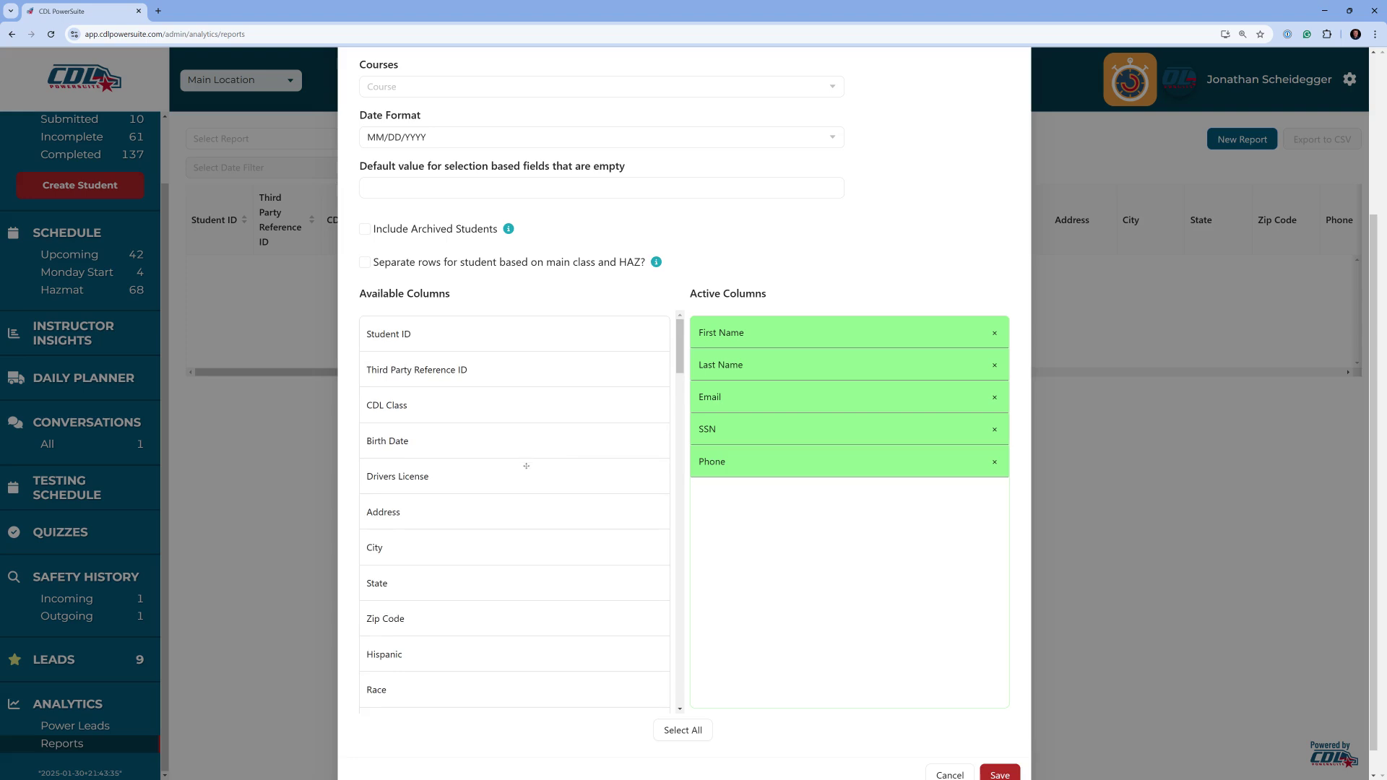
{"action": "scroll", "coordinate": [526, 466], "scroll_direction": "down", "scroll_amount": 6}
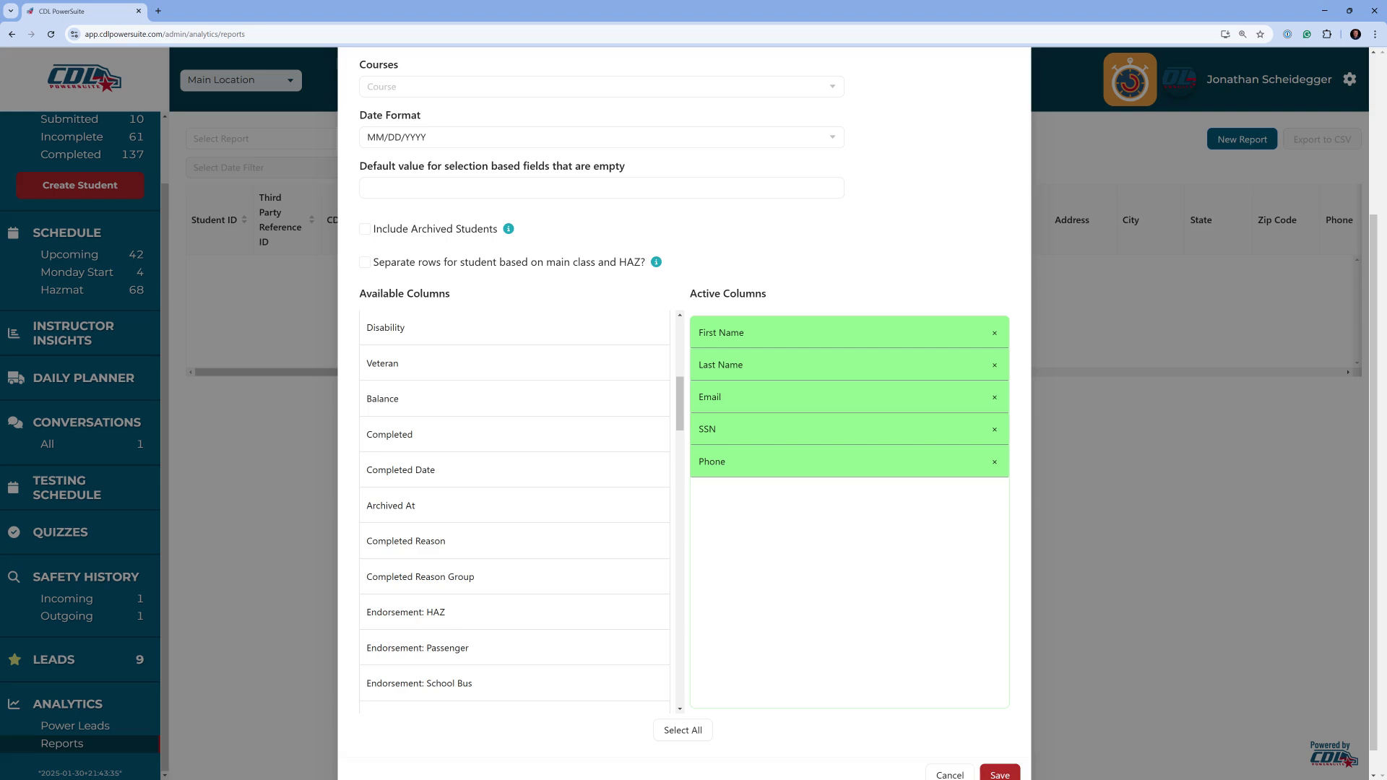
{"action": "scroll", "coordinate": [525, 531], "scroll_direction": "down", "scroll_amount": 5}
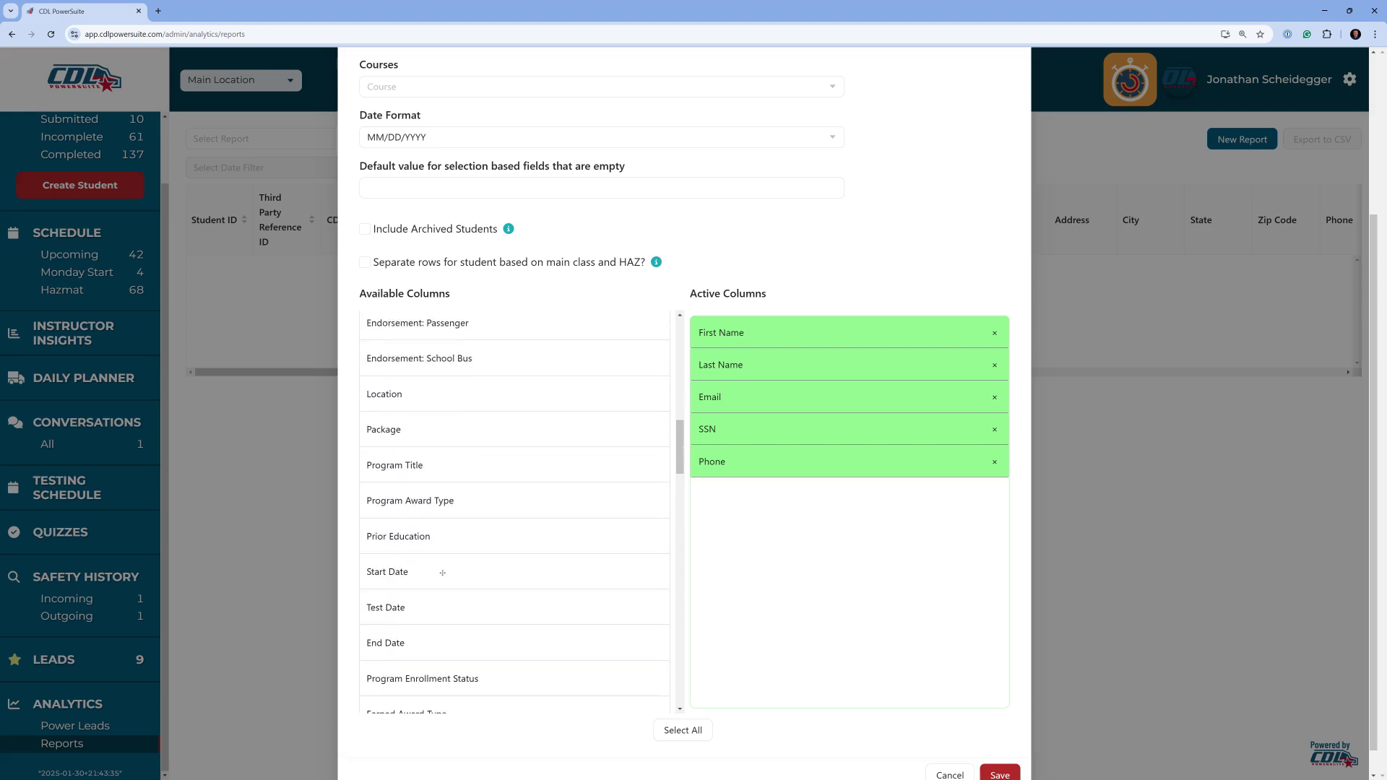
{"action": "left_click_drag", "start_coordinate": [437, 573], "coordinate": [791, 496]}
{"action": "left_click_drag", "start_coordinate": [404, 607], "coordinate": [766, 555]}
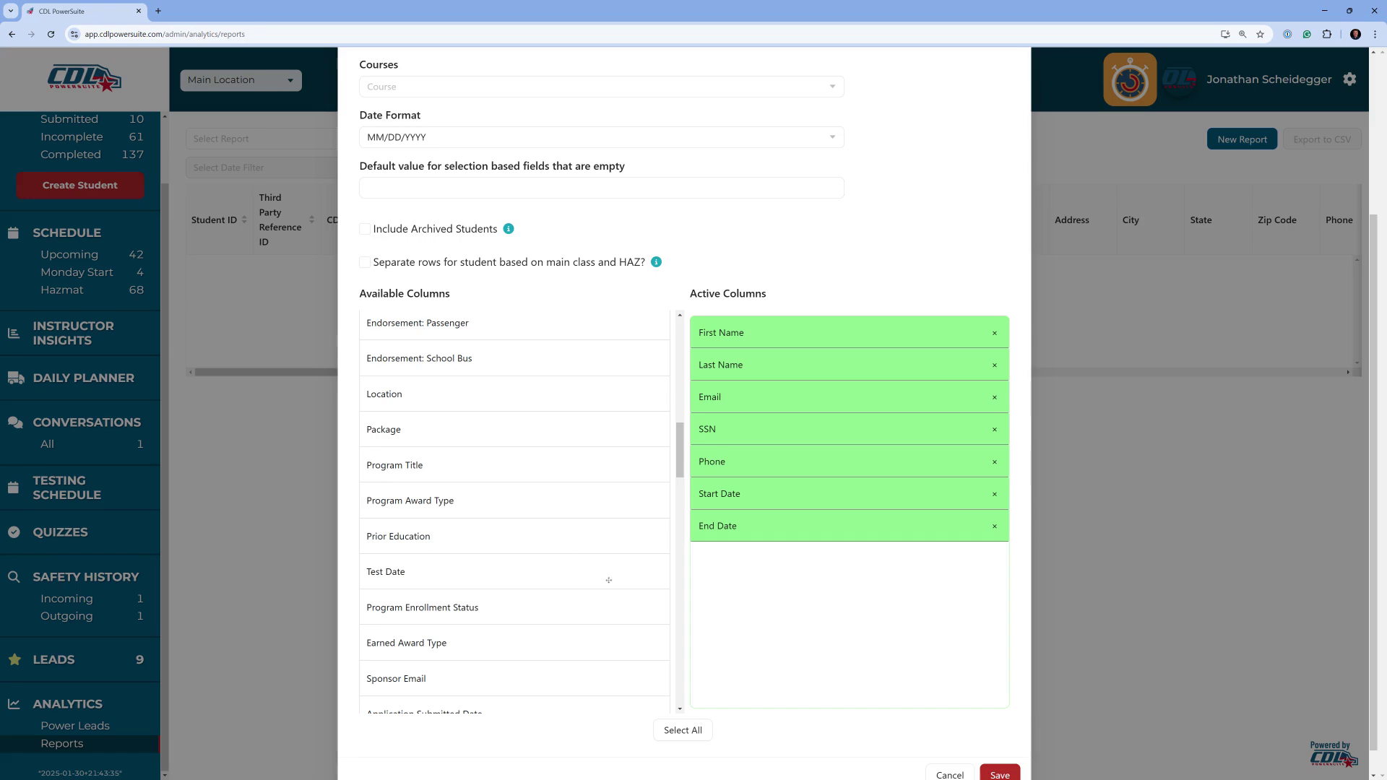
{"action": "scroll", "coordinate": [790, 720], "scroll_direction": "down", "scroll_amount": 1}
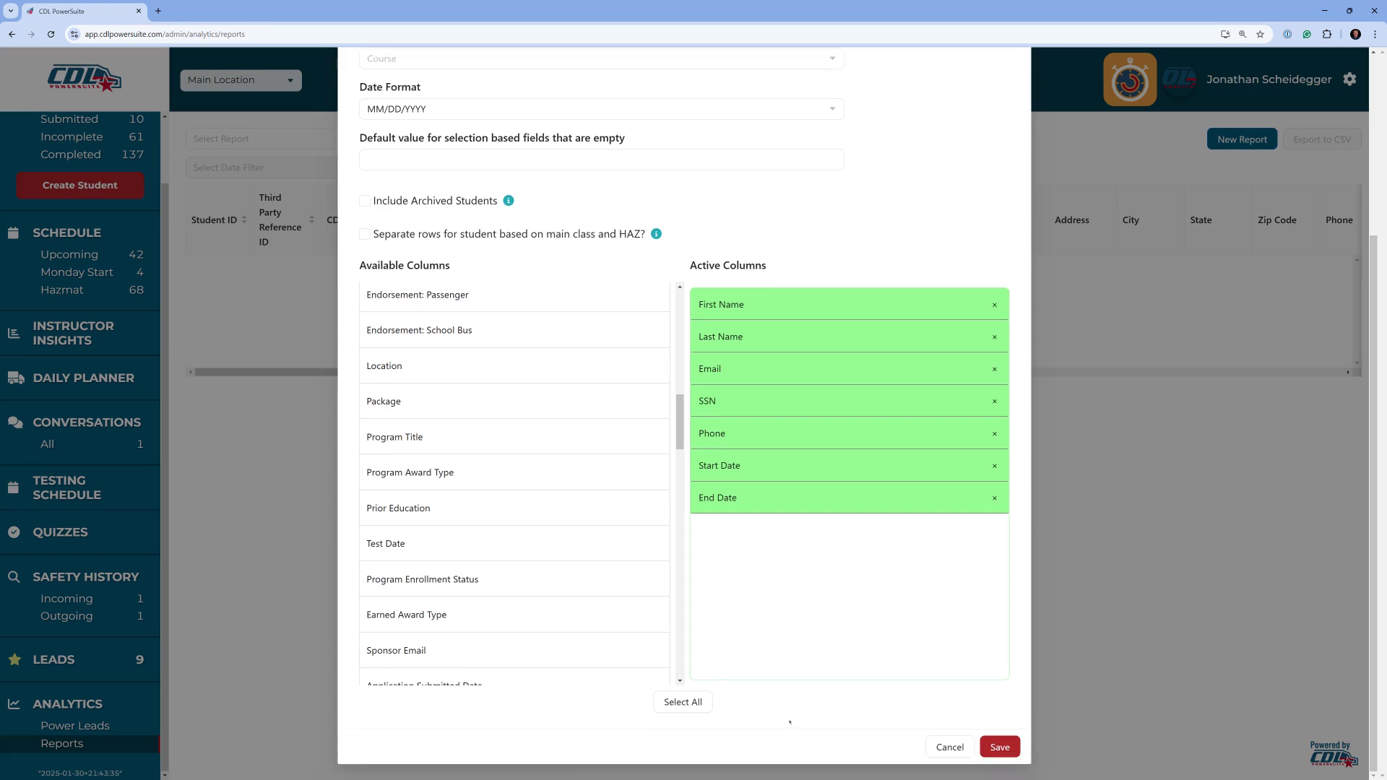
{"action": "left_click", "coordinate": [1009, 751]}
- Examine the student rows and the date filter of the saved grant report
{"action": "scroll", "coordinate": [465, 556], "scroll_direction": "down", "scroll_amount": 6}
{"action": "scroll", "coordinate": [462, 549], "scroll_direction": "up", "scroll_amount": 6}
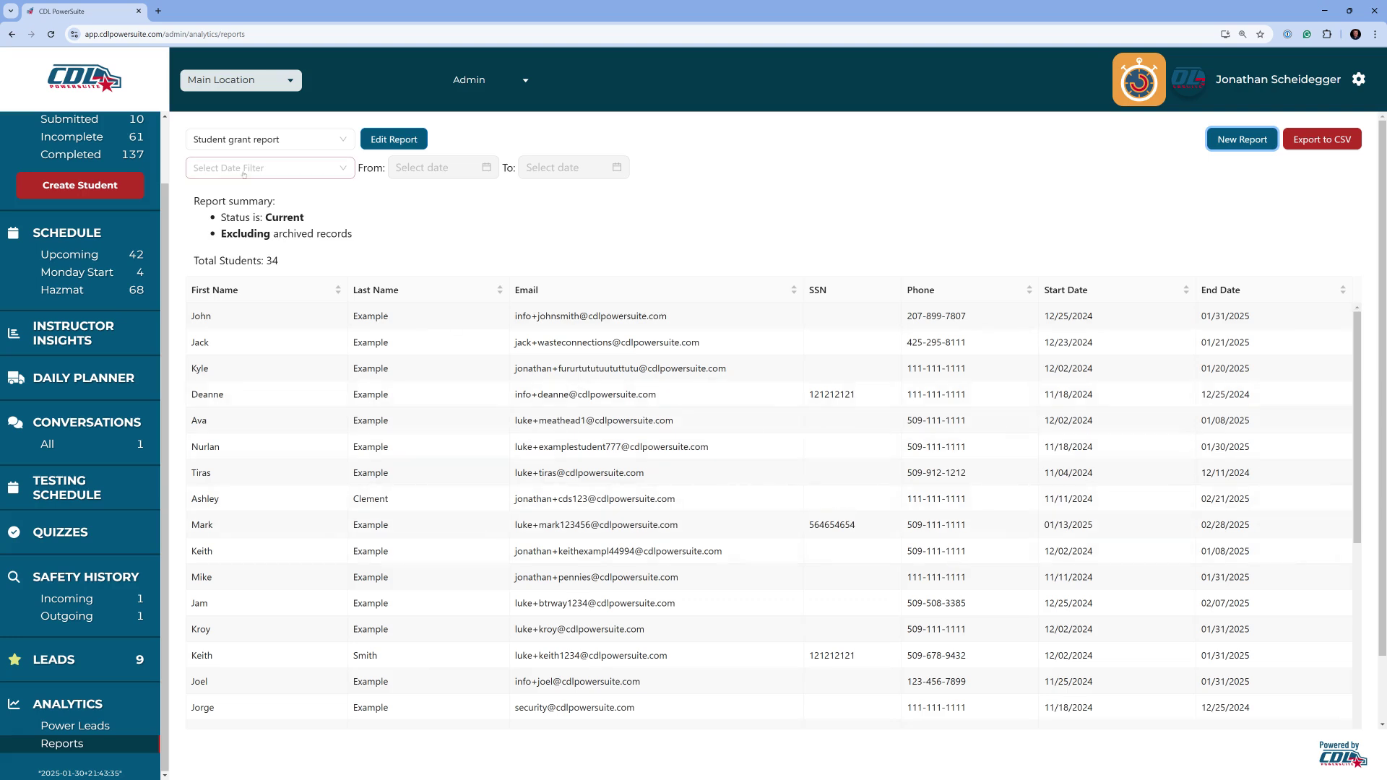
{"action": "left_click", "coordinate": [320, 174]}
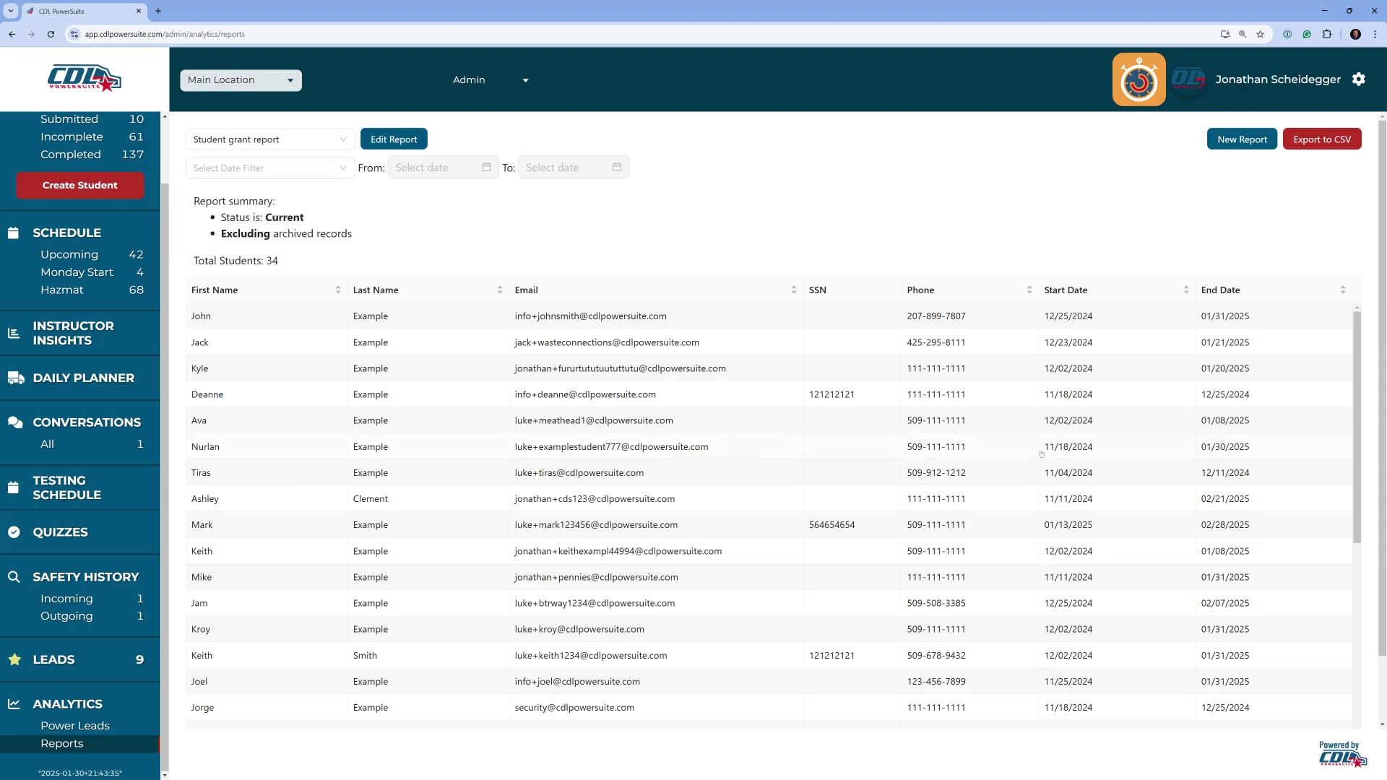
{"action": "scroll", "coordinate": [1041, 452], "scroll_direction": "down", "scroll_amount": 4}
{"action": "scroll", "coordinate": [1042, 452], "scroll_direction": "up", "scroll_amount": 3}
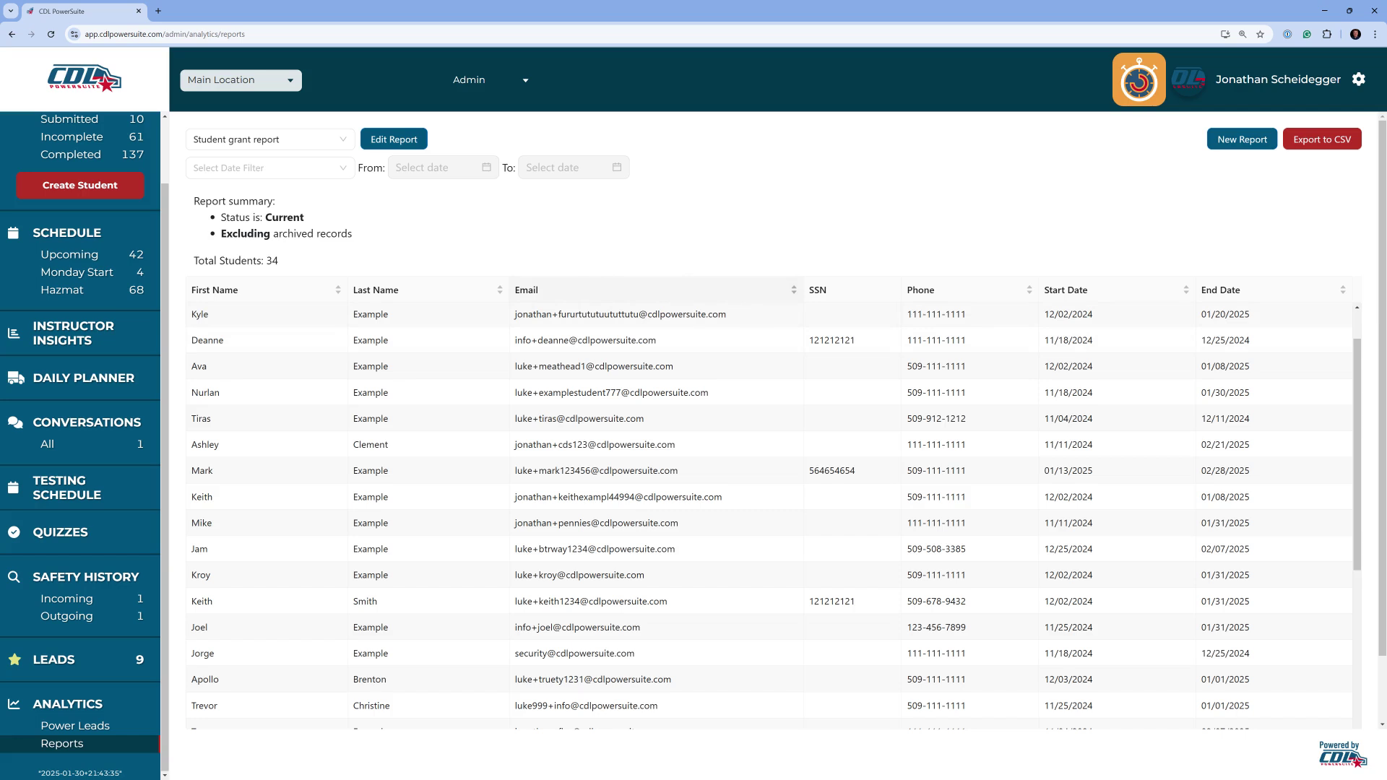
- Reopen the Student grant report for editing and add the Gender column after End Date
{"action": "left_click", "coordinate": [385, 139]}
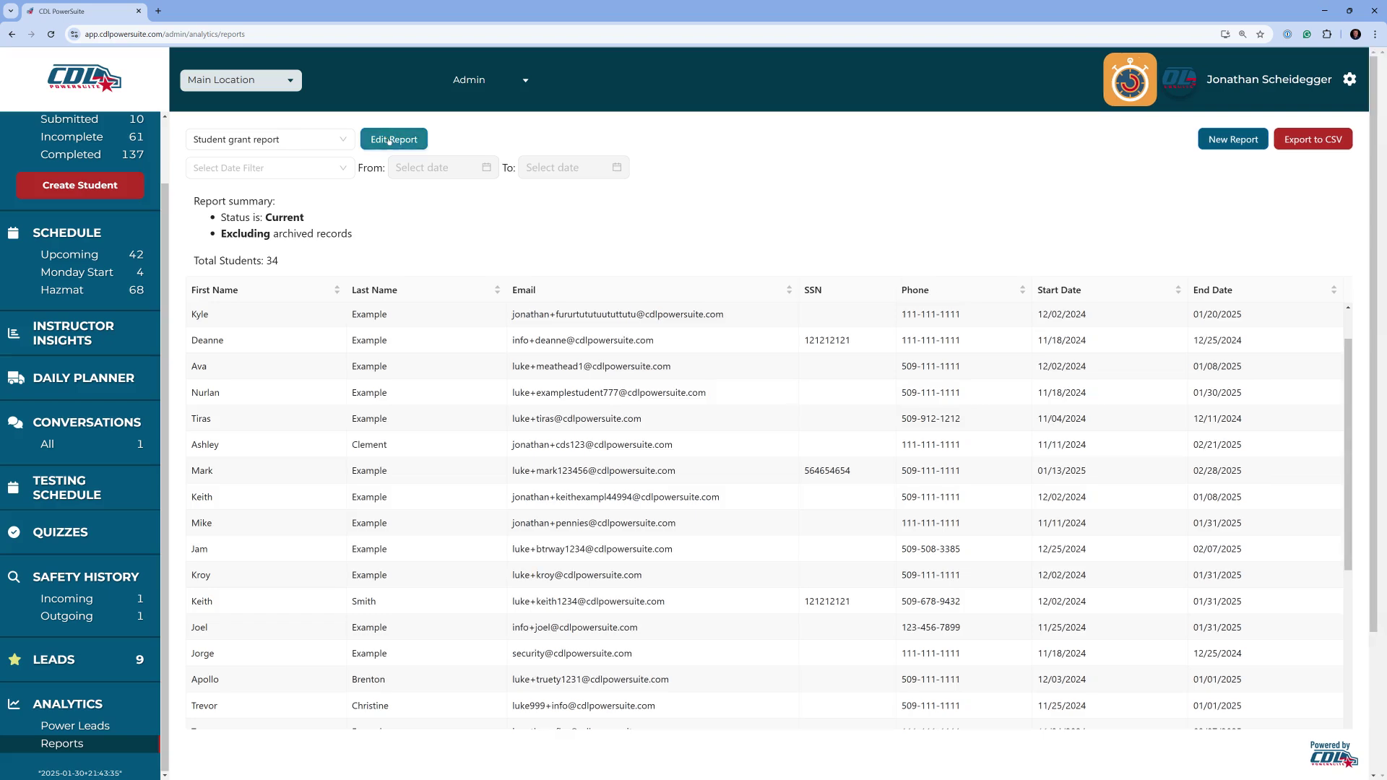
{"action": "scroll", "coordinate": [644, 355], "scroll_direction": "down", "scroll_amount": 3}
{"action": "scroll", "coordinate": [525, 537], "scroll_direction": "down", "scroll_amount": 2}
{"action": "left_click_drag", "start_coordinate": [434, 544], "coordinate": [825, 536]}
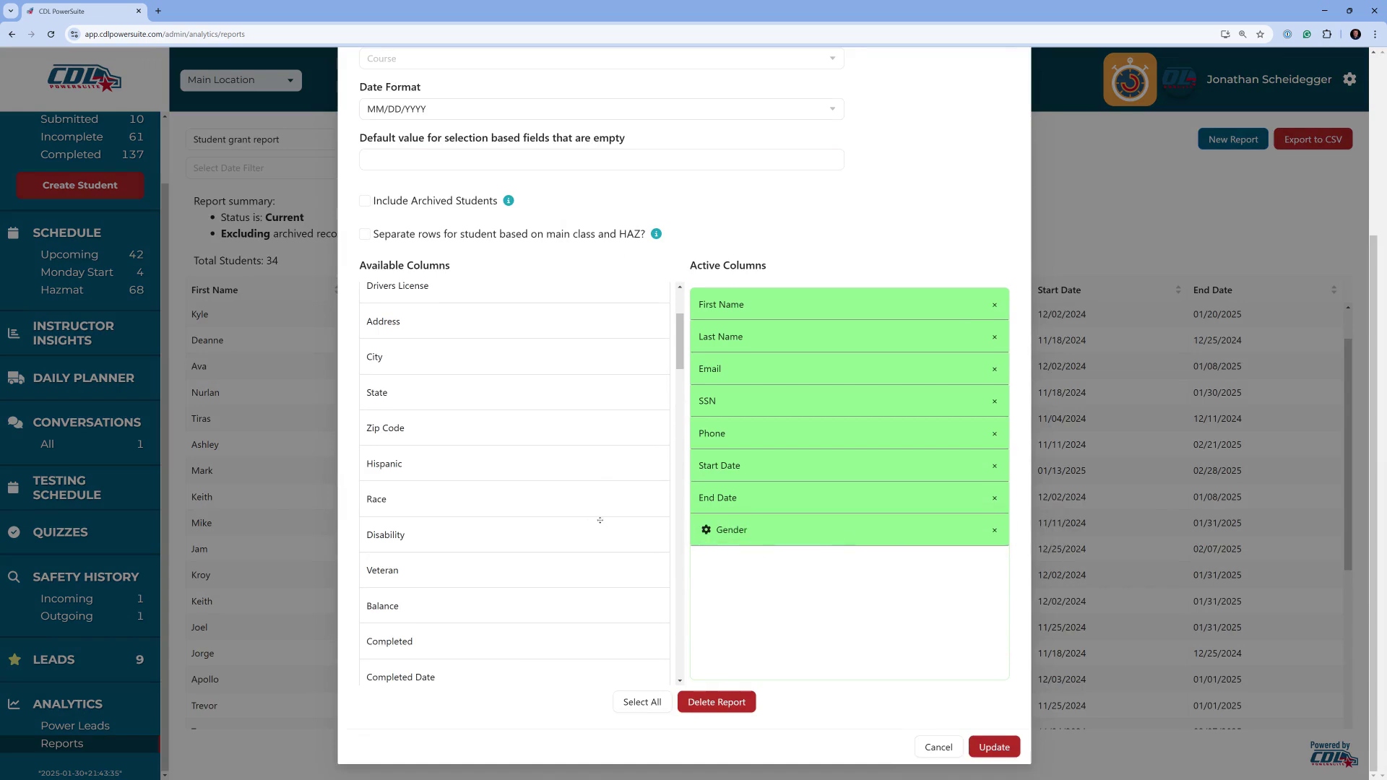
- Map the Gender column's export values to 2 for Male and 1 for Female, and update the report
{"action": "left_click", "coordinate": [706, 529]}
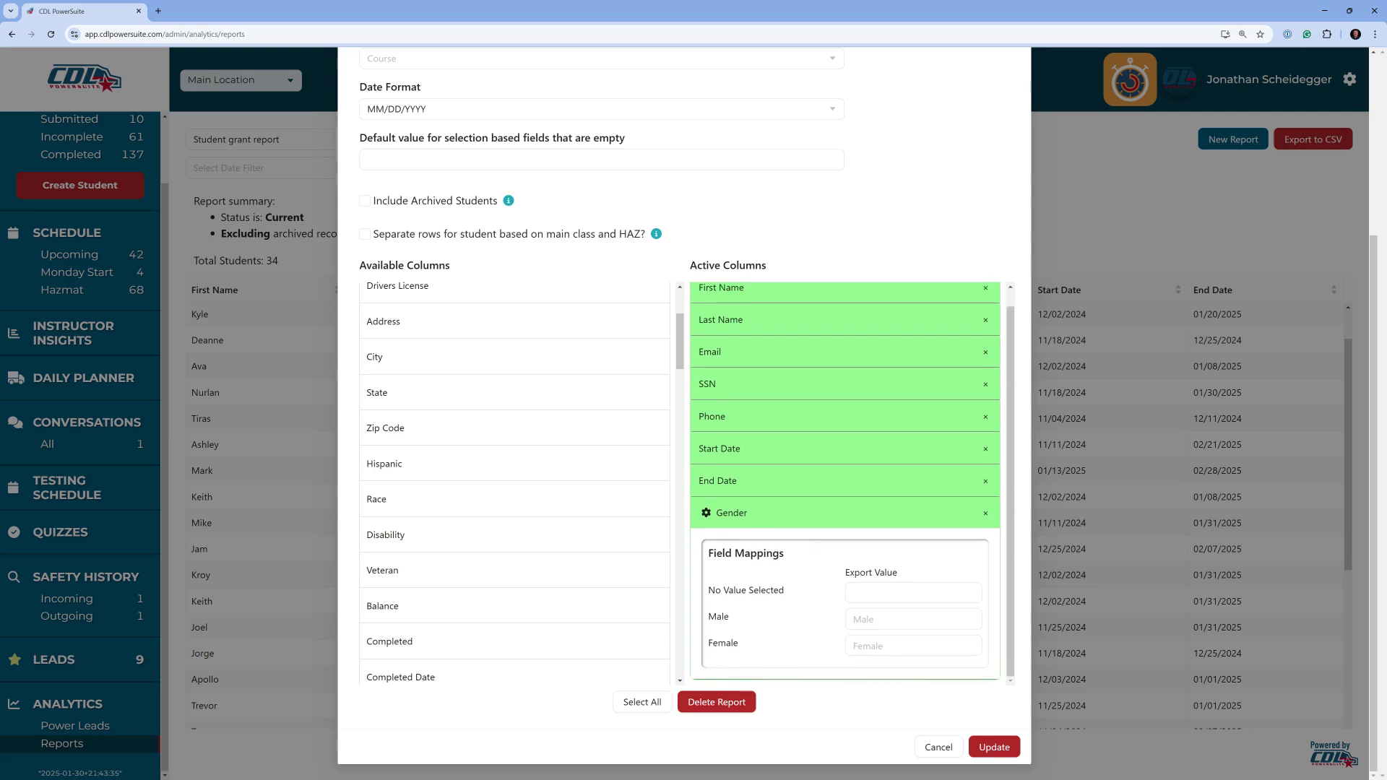
{"action": "left_click", "coordinate": [903, 625]}
{"action": "type", "text": "2"}
{"action": "left_click", "coordinate": [899, 640]}
{"action": "type", "text": "1"}
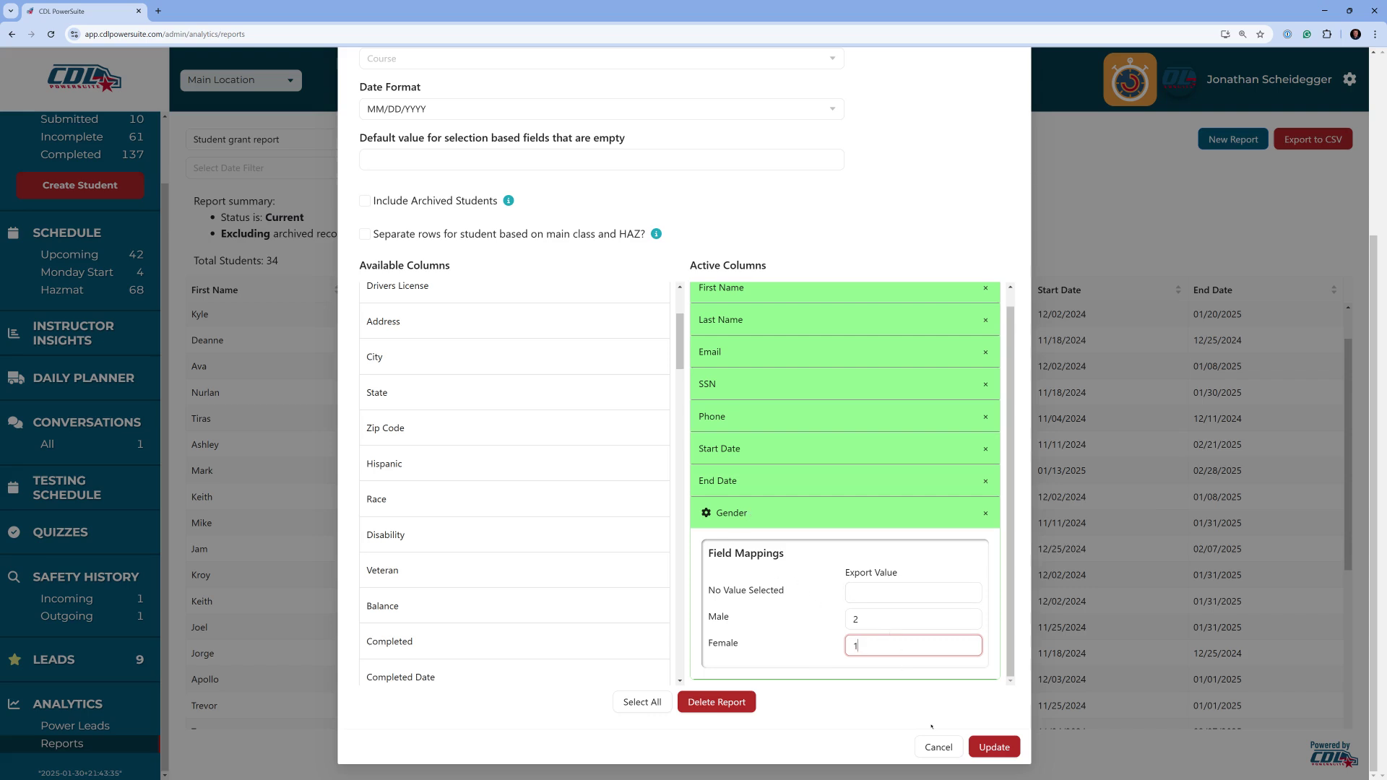
{"action": "left_click", "coordinate": [1008, 753]}
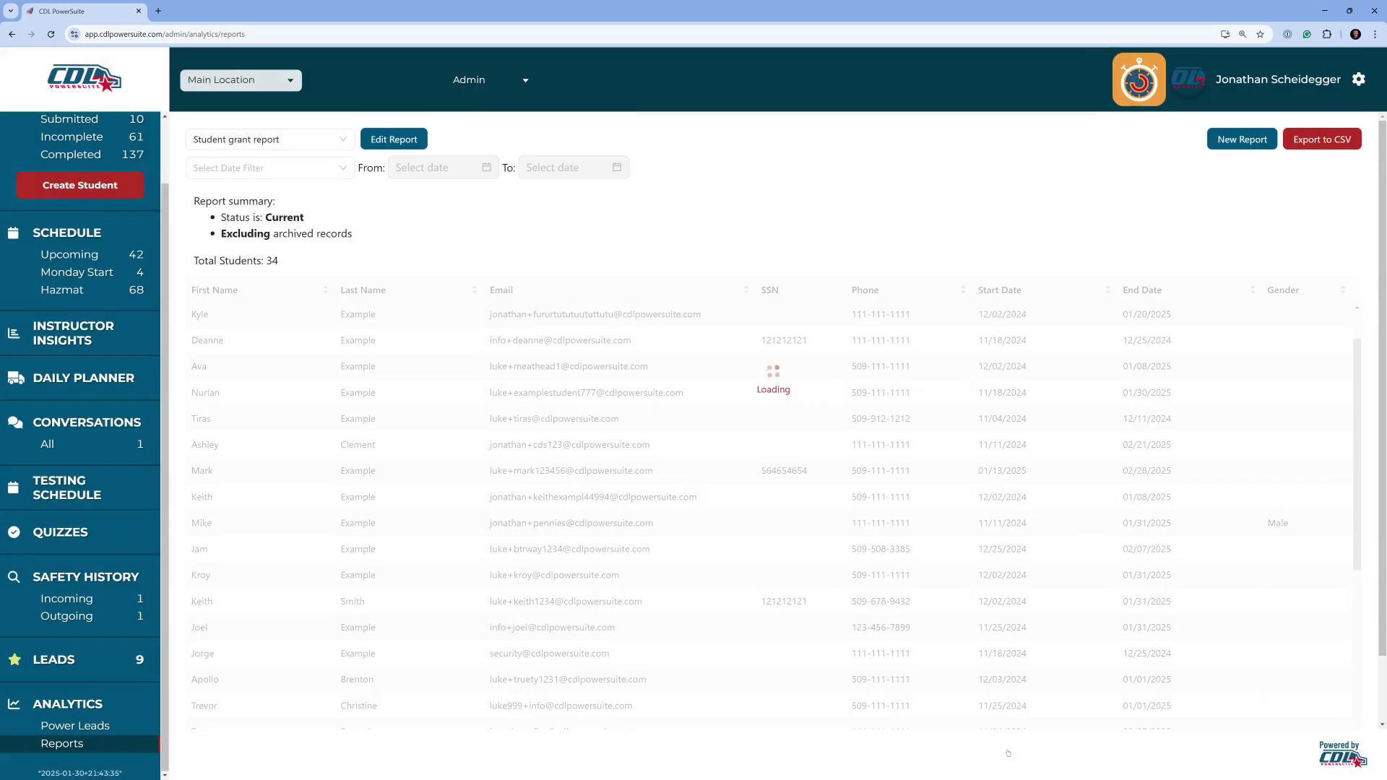
- Check the mapped export values in the Gender column throughout the report's rows
{"action": "scroll", "coordinate": [1289, 452], "scroll_direction": "down", "scroll_amount": 4}
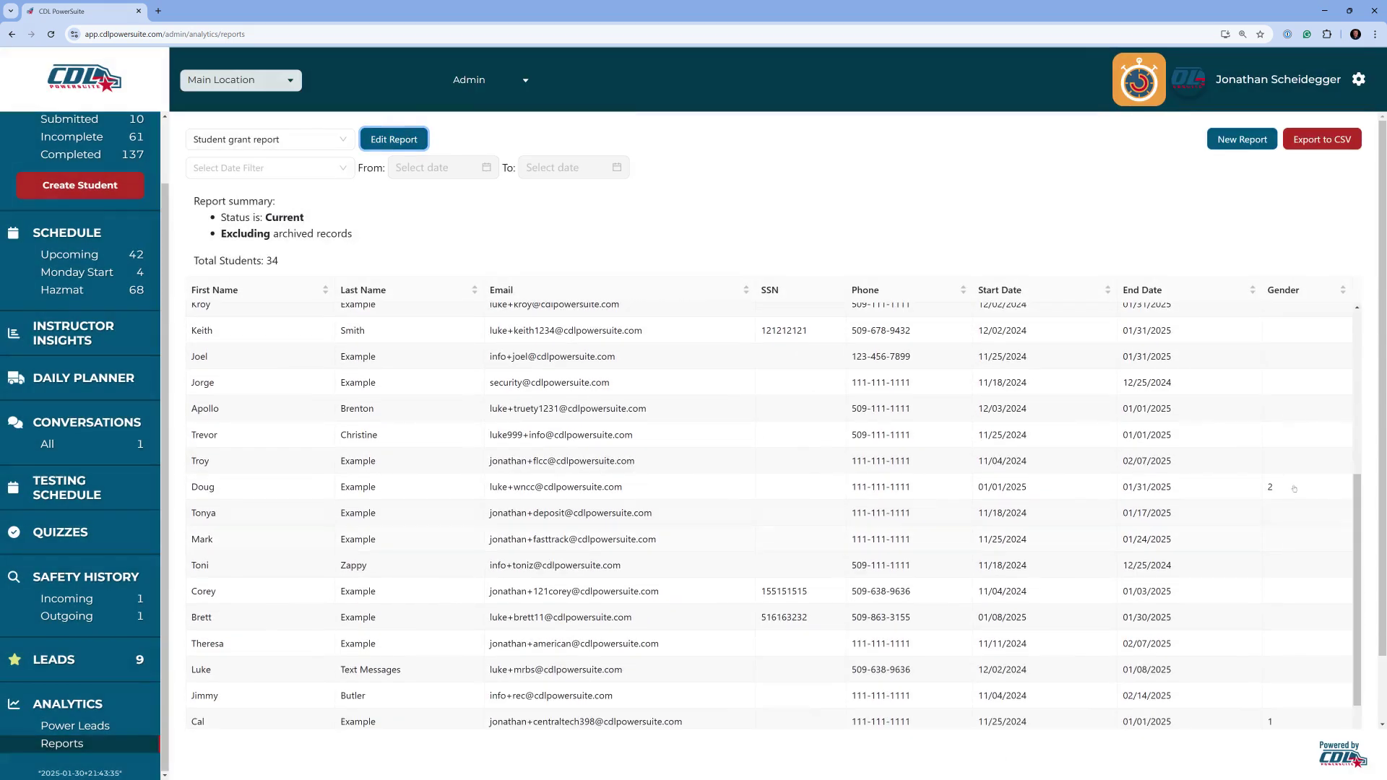
{"action": "scroll", "coordinate": [1293, 498], "scroll_direction": "down", "scroll_amount": 2}
{"action": "left_click_drag", "start_coordinate": [1282, 622], "coordinate": [1253, 621]}
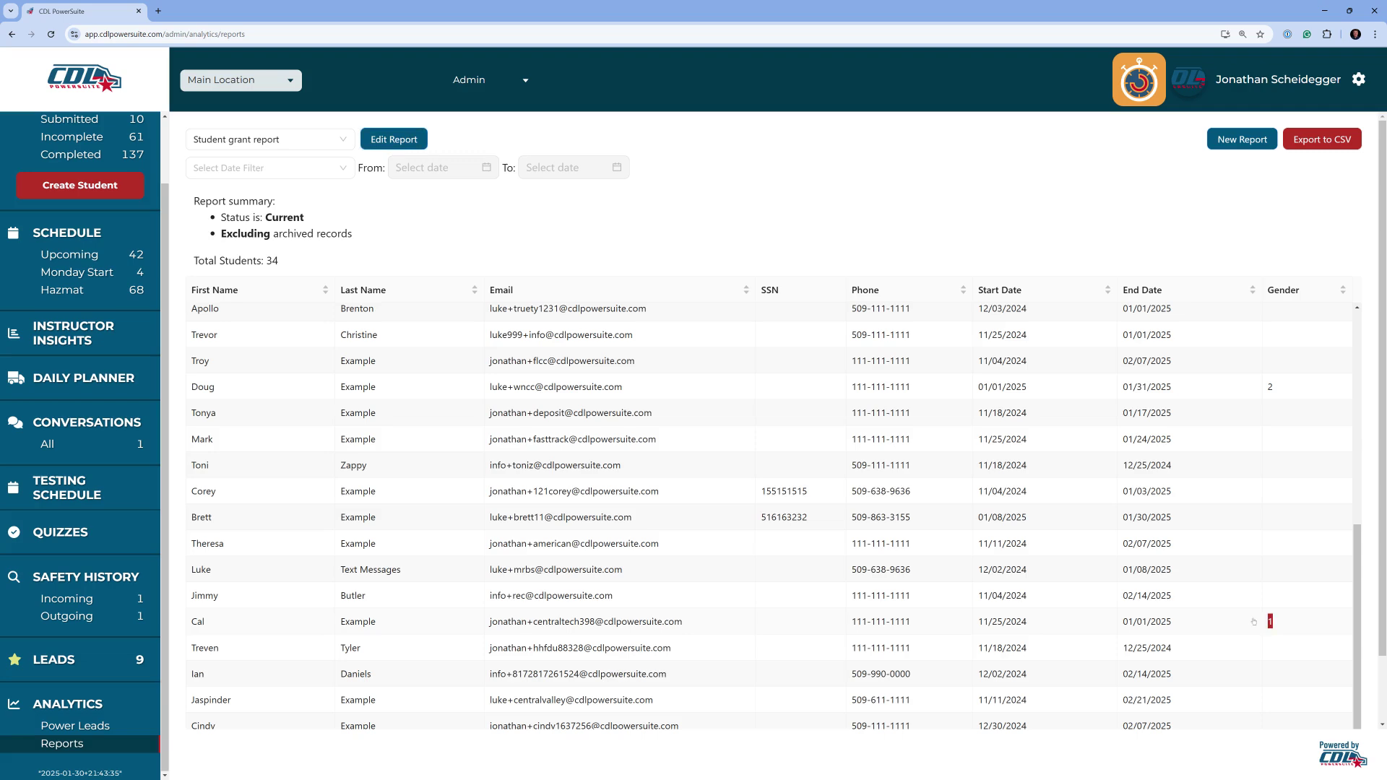
{"action": "left_click_drag", "start_coordinate": [1278, 386], "coordinate": [1264, 387]}
{"action": "scroll", "coordinate": [1269, 433], "scroll_direction": "up", "scroll_amount": 5}
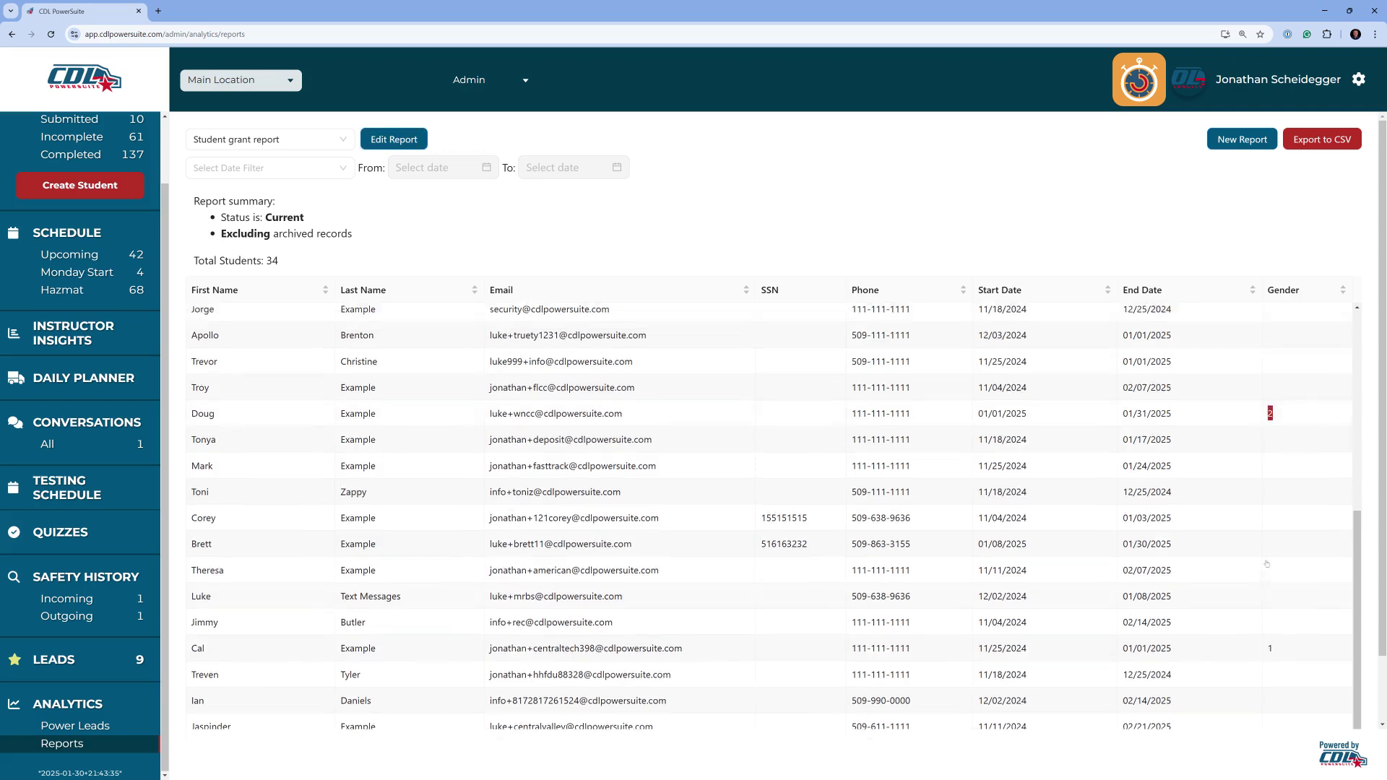
{"action": "scroll", "coordinate": [1268, 562], "scroll_direction": "up", "scroll_amount": 2}
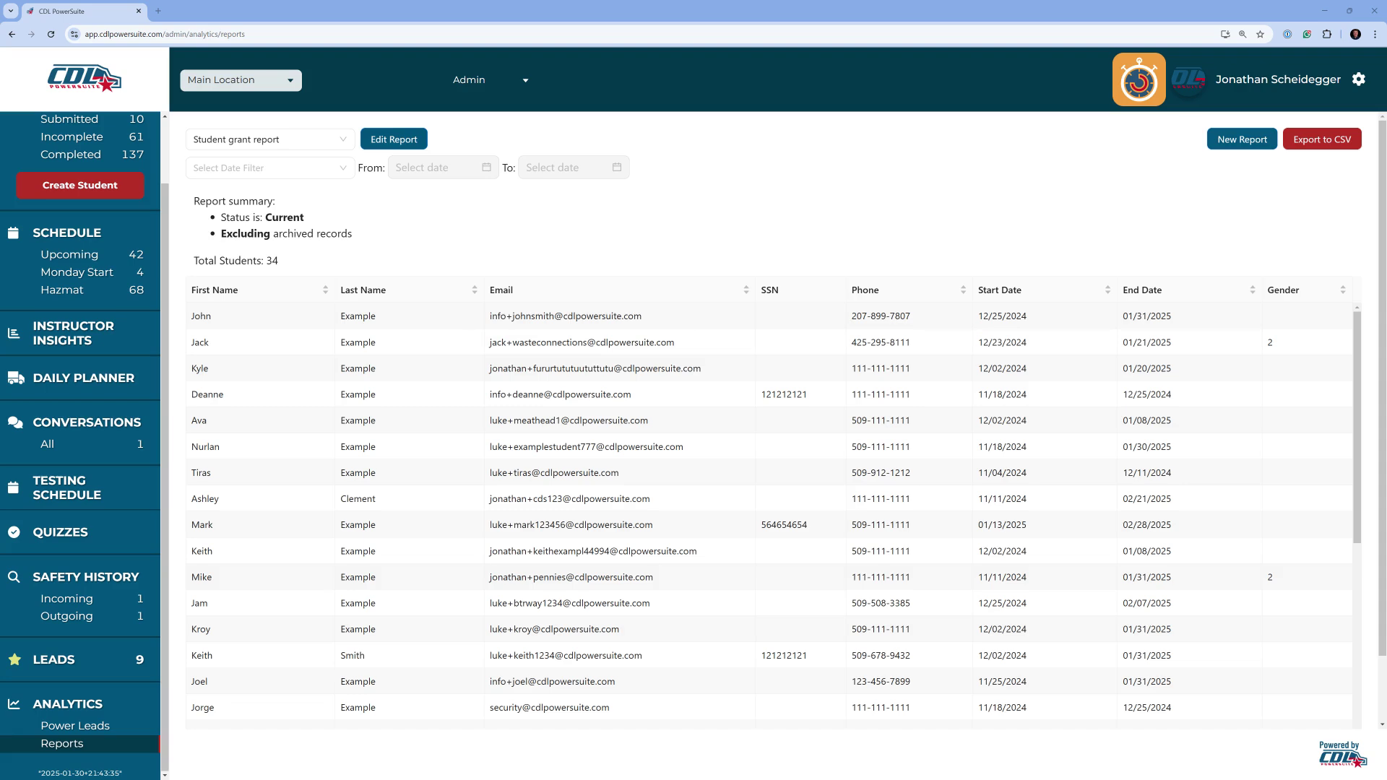
- Start another new report and name it "Proficiency", correcting the misspelled name
{"action": "left_click", "coordinate": [1224, 135]}
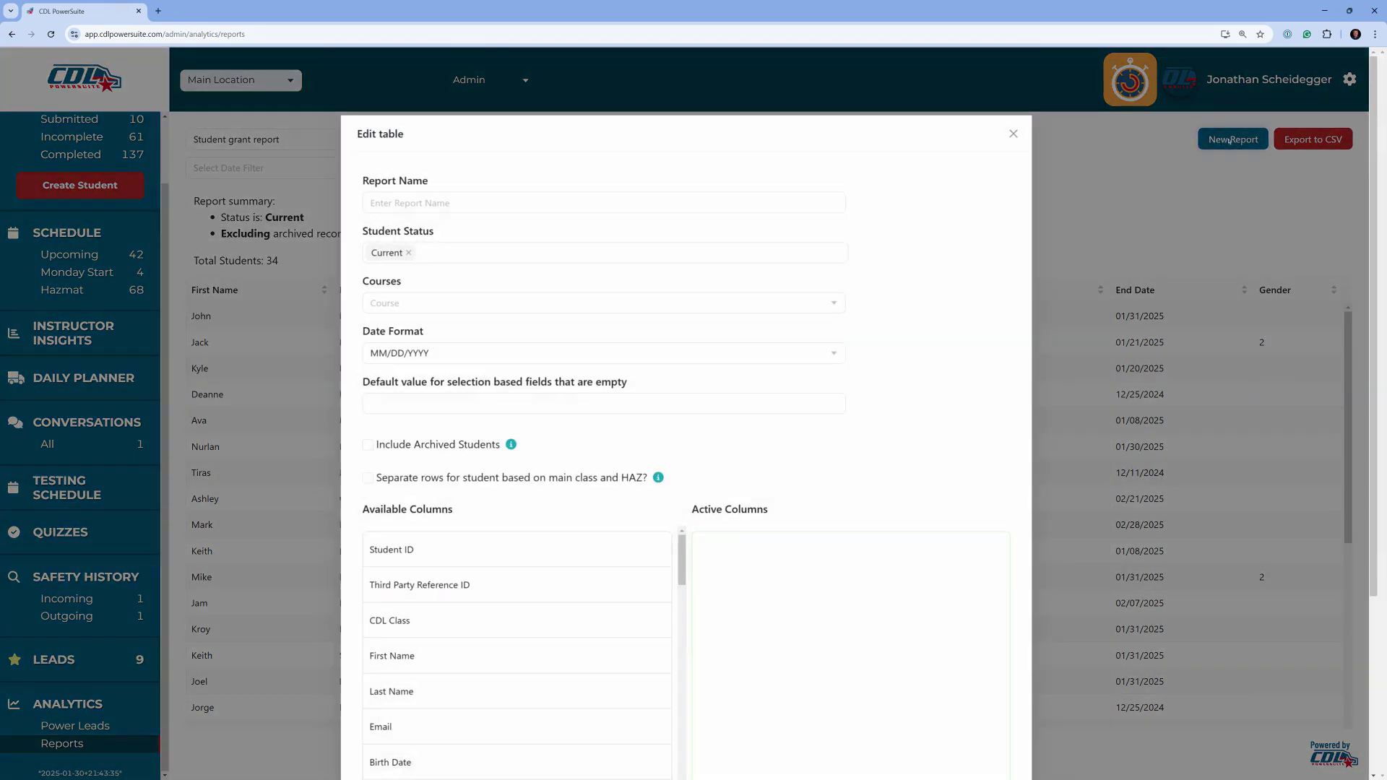
{"action": "left_click", "coordinate": [475, 203]}
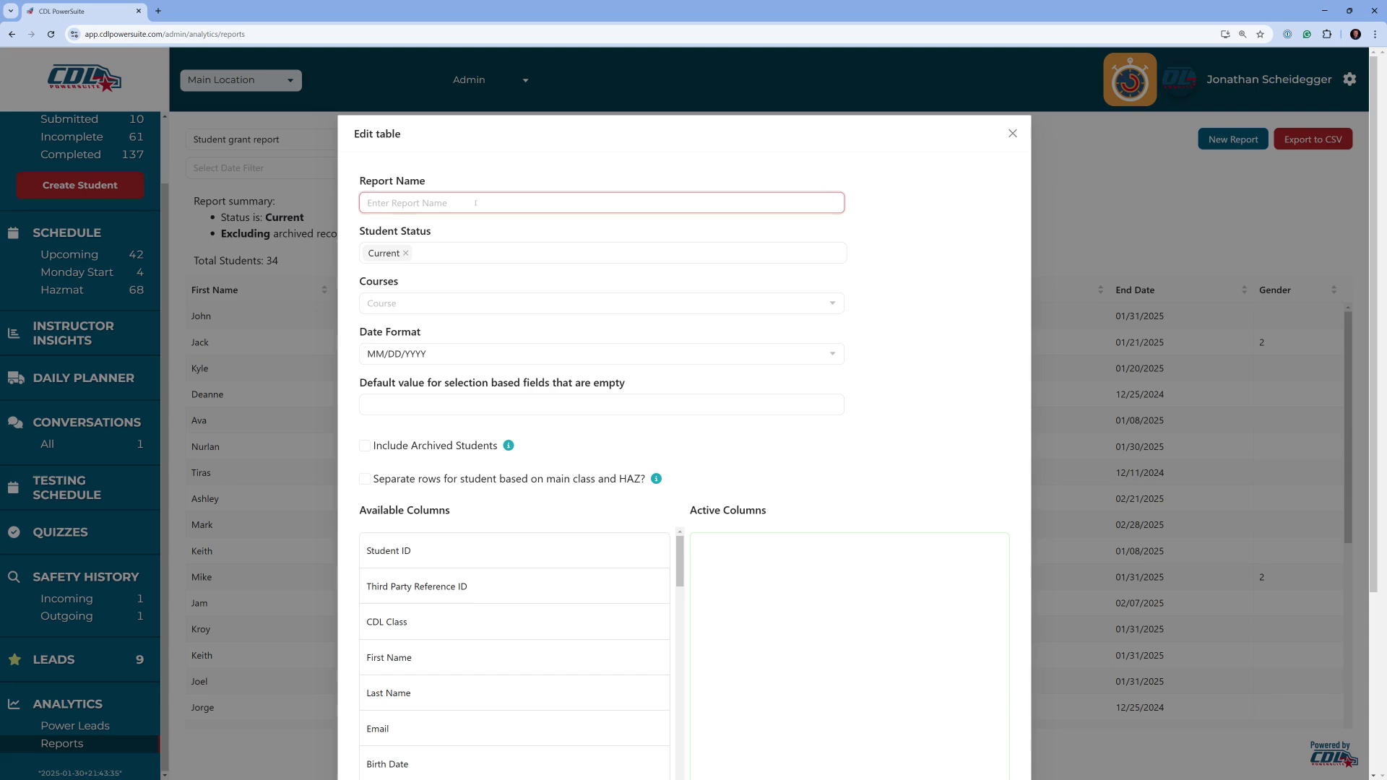
{"action": "type", "text": "P"}
{"action": "type", "text": "ro"}
{"action": "type", "text": "fiecine"}
{"action": "type", "text": "t"}
{"action": "key", "text": "BackSpace"}
{"action": "key", "text": "BackSpace"}
{"action": "type", "text": "y"}
{"action": "right_click", "coordinate": [409, 203]}
{"action": "left_click", "coordinate": [448, 214]}
{"action": "left_click", "coordinate": [967, 244]}
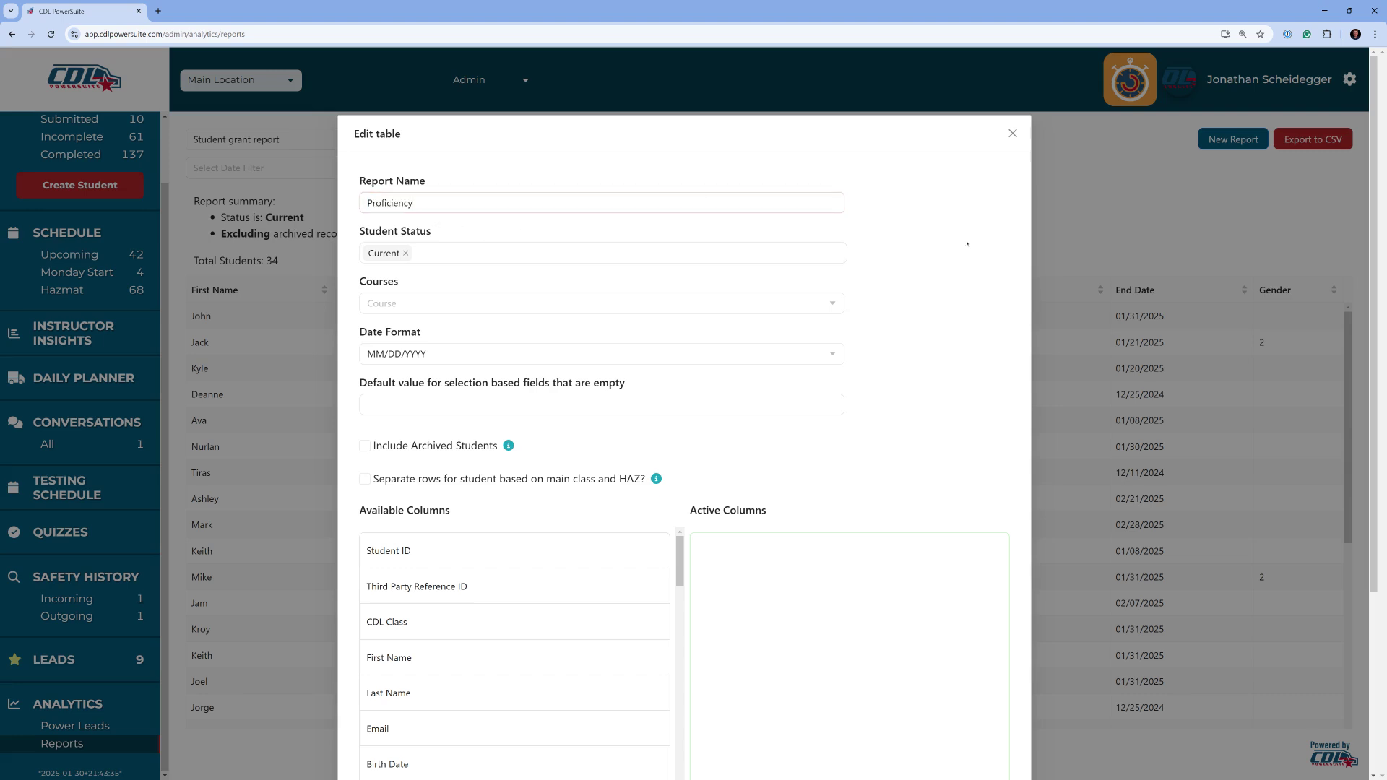
- Add the Scorecard column to the Proficiency report's active columns, with First Name and Last Name placed above it
{"action": "scroll", "coordinate": [902, 349], "scroll_direction": "down", "scroll_amount": 2}
{"action": "scroll", "coordinate": [557, 515], "scroll_direction": "down", "scroll_amount": 10}
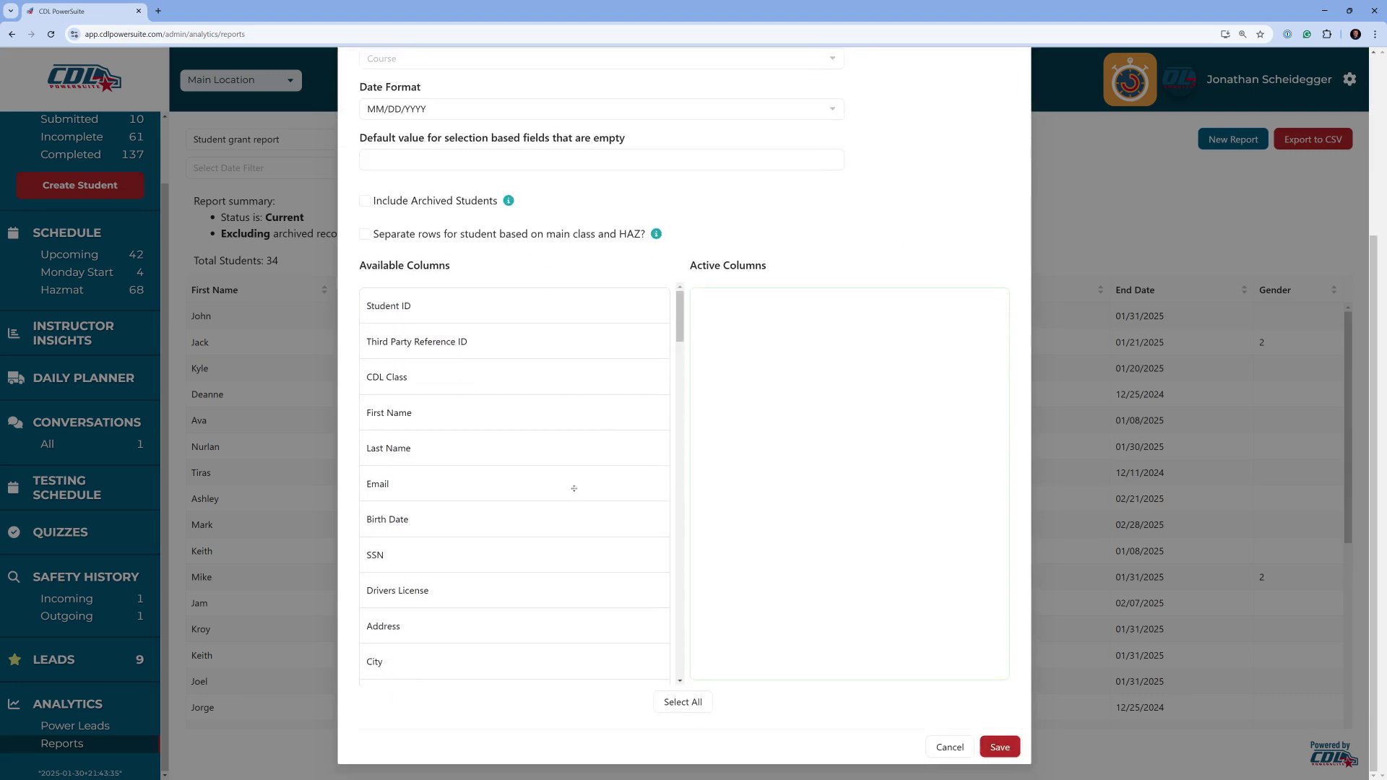
{"action": "scroll", "coordinate": [558, 514], "scroll_direction": "down", "scroll_amount": 6}
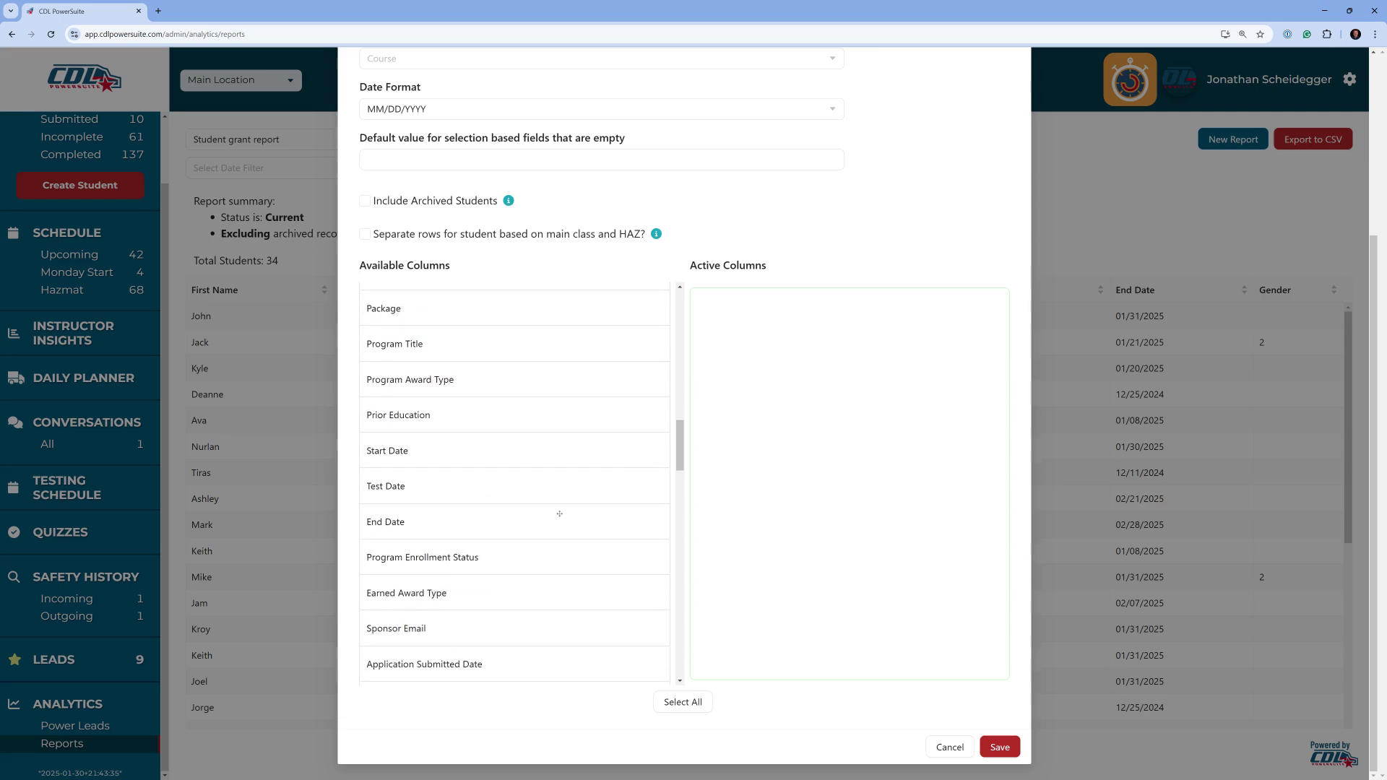
{"action": "scroll", "coordinate": [559, 513], "scroll_direction": "down", "scroll_amount": 3}
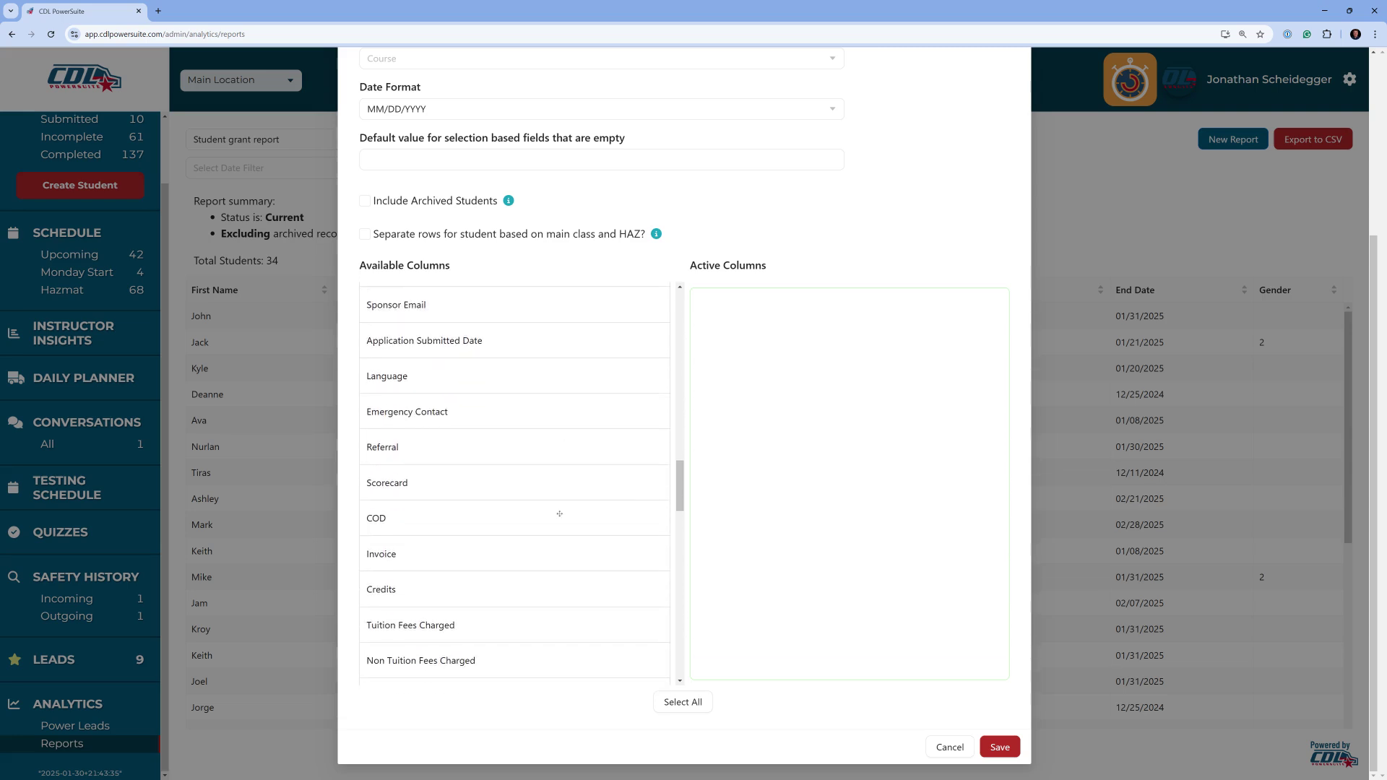
{"action": "left_click_drag", "start_coordinate": [552, 480], "coordinate": [795, 311]}
{"action": "scroll", "coordinate": [453, 498], "scroll_direction": "up", "scroll_amount": 15}
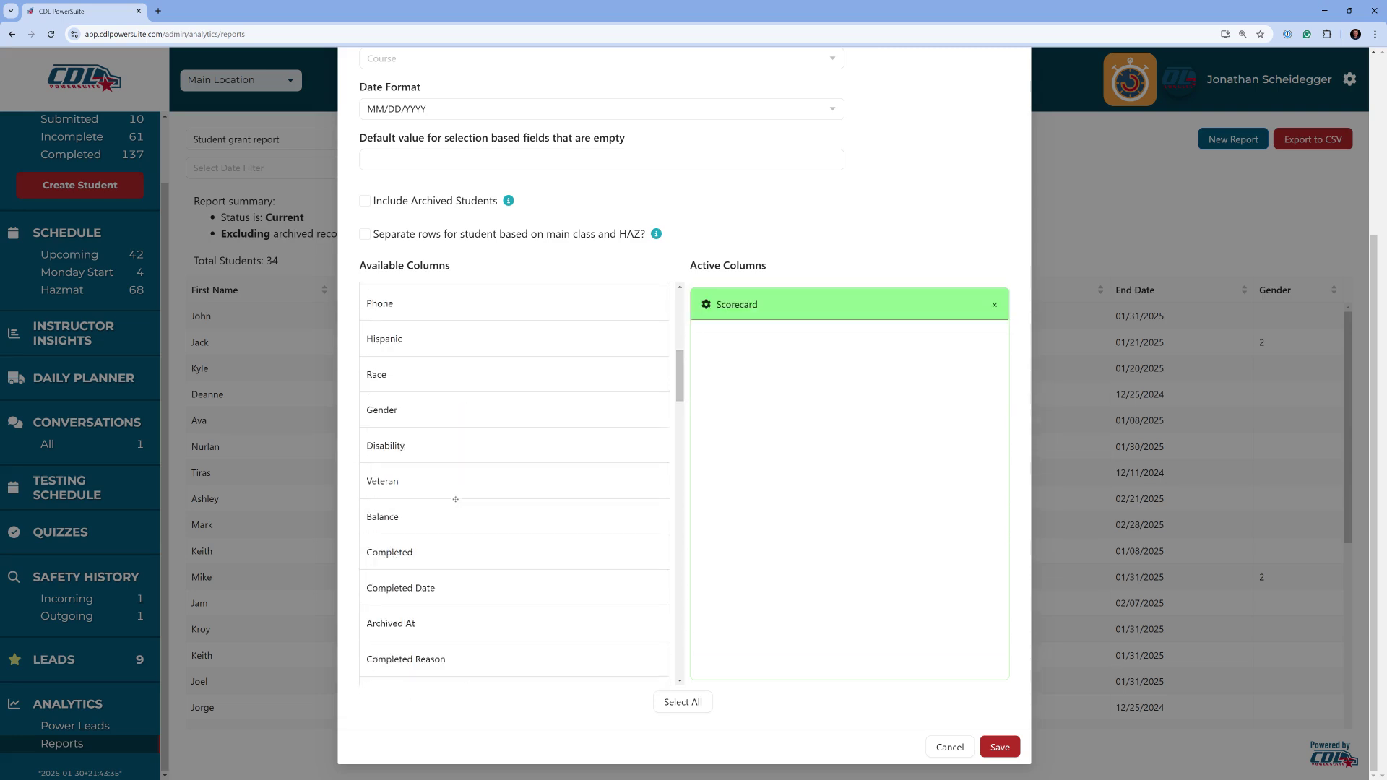
{"action": "left_click_drag", "start_coordinate": [462, 412], "coordinate": [824, 302]}
{"action": "left_click_drag", "start_coordinate": [390, 413], "coordinate": [773, 422]}
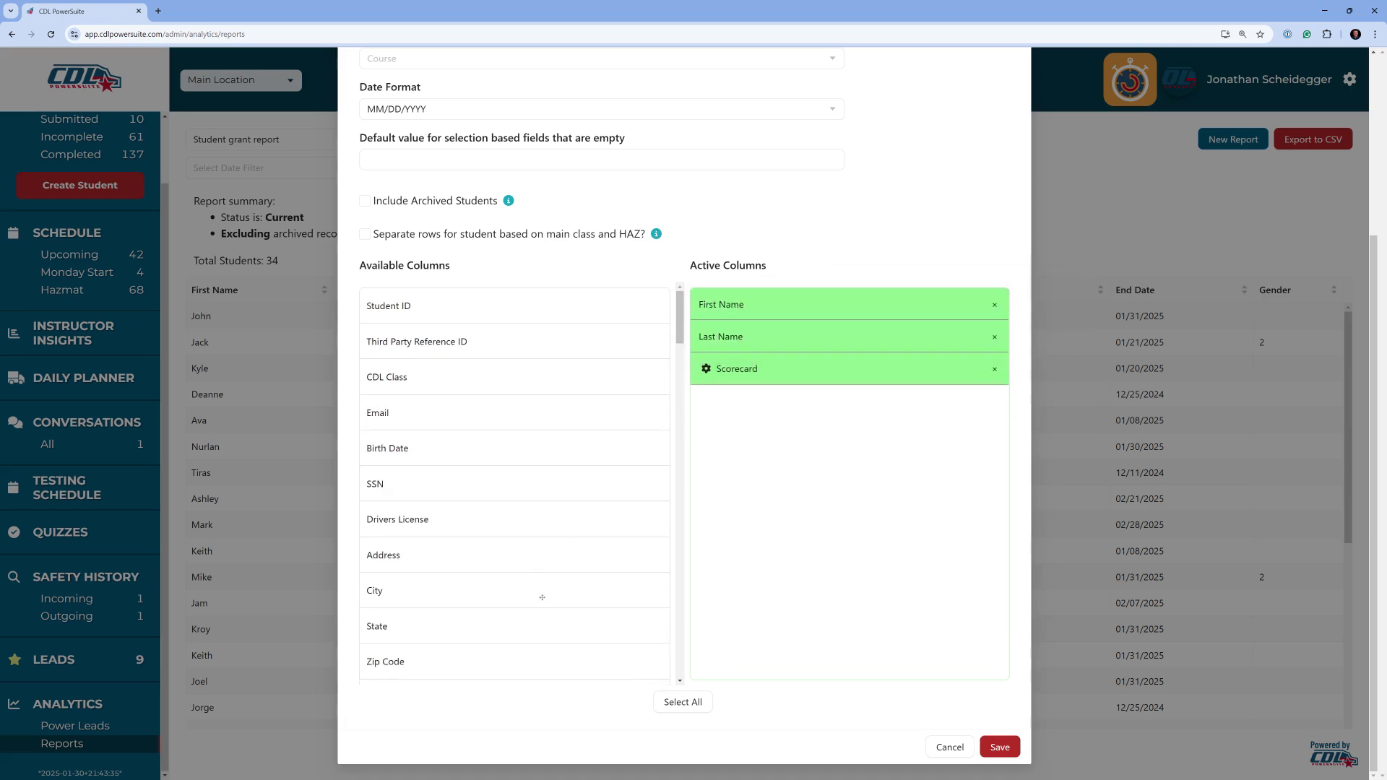
- Add the Location column between Last Name and Scorecard, and save the Proficiency report
{"action": "scroll", "coordinate": [628, 568], "scroll_direction": "down", "scroll_amount": 5}
{"action": "scroll", "coordinate": [628, 568], "scroll_direction": "down", "scroll_amount": 8}
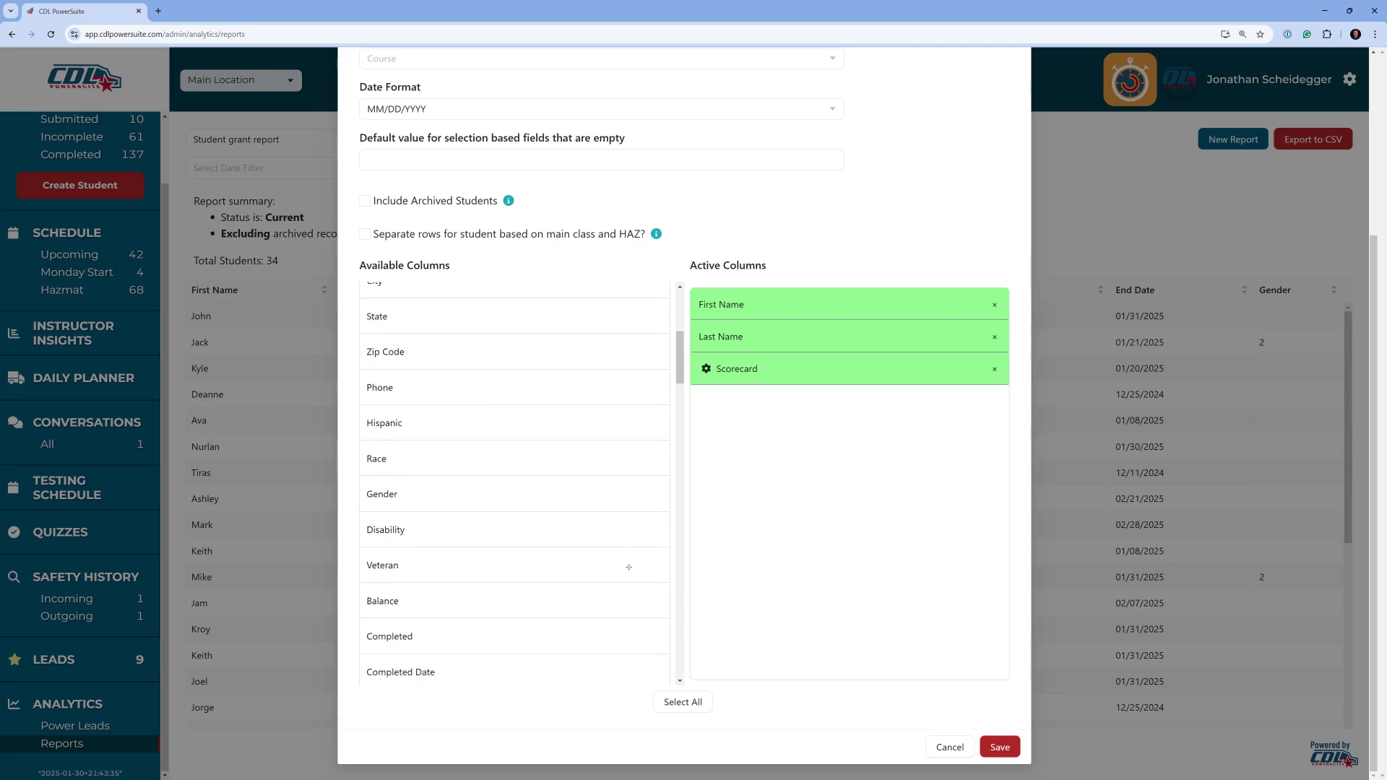
{"action": "scroll", "coordinate": [629, 567], "scroll_direction": "down", "scroll_amount": 5}
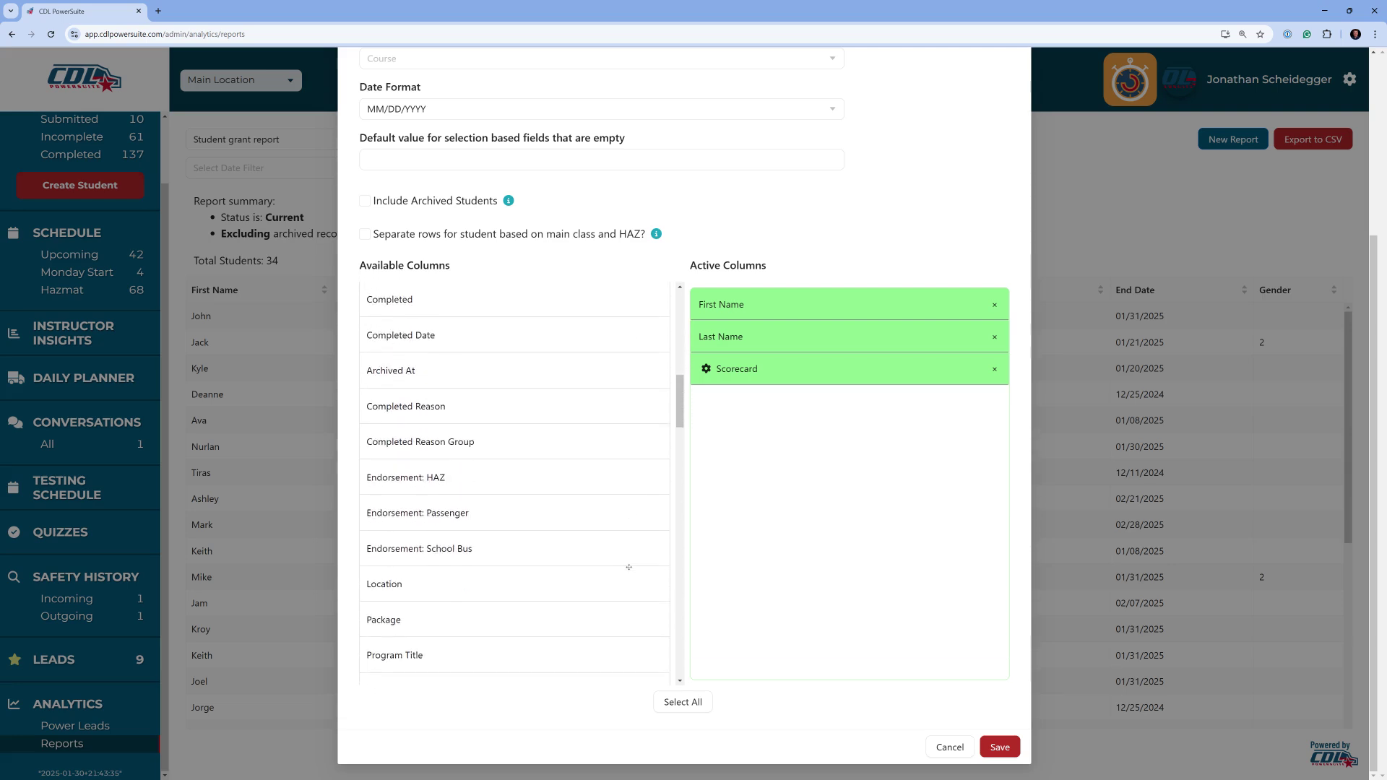
{"action": "left_click_drag", "start_coordinate": [628, 566], "coordinate": [899, 364]}
{"action": "left_click", "coordinate": [1000, 747]}
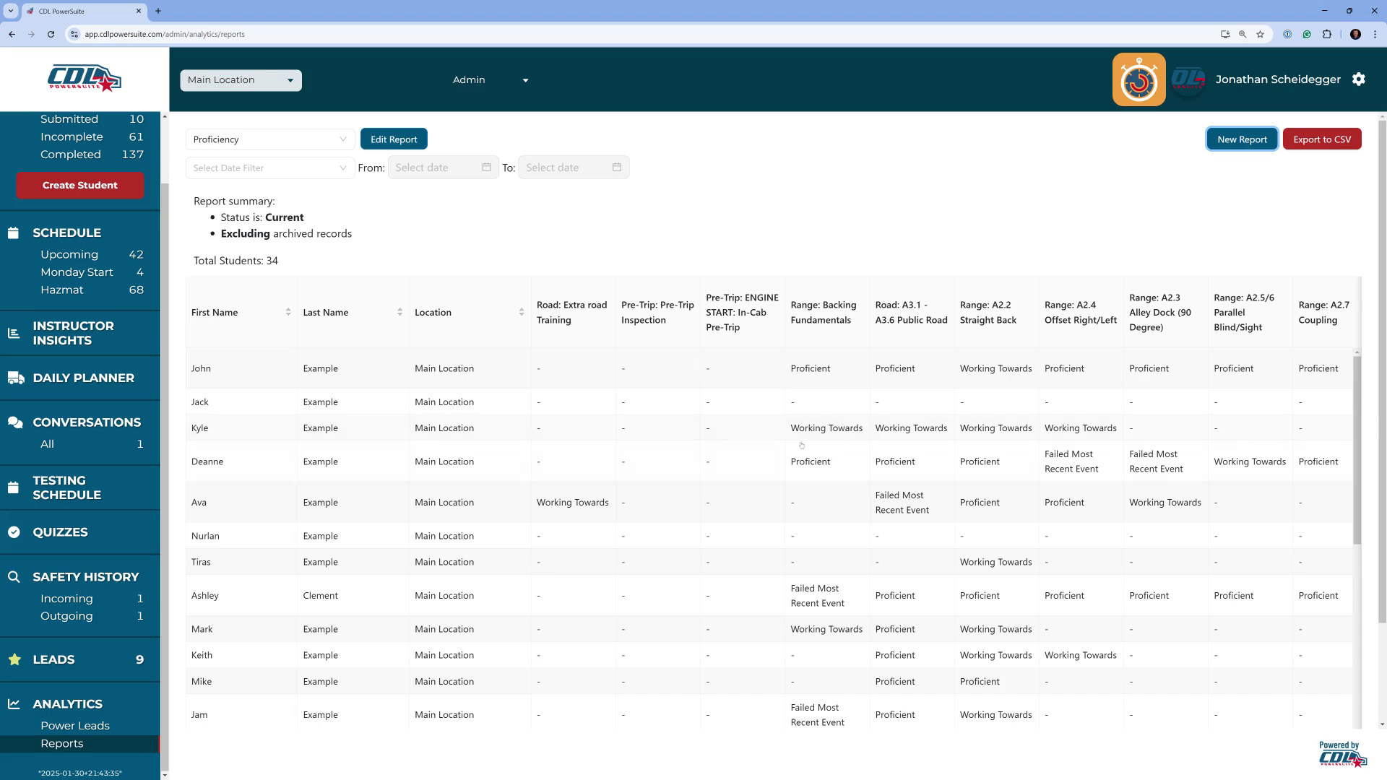
- Review the students' scorecard statuses for each training skill throughout the Proficiency report
{"action": "scroll", "coordinate": [799, 442], "scroll_direction": "down", "scroll_amount": 6}
{"action": "scroll", "coordinate": [807, 460], "scroll_direction": "up", "scroll_amount": 6}
{"action": "left_click", "coordinate": [817, 222]}
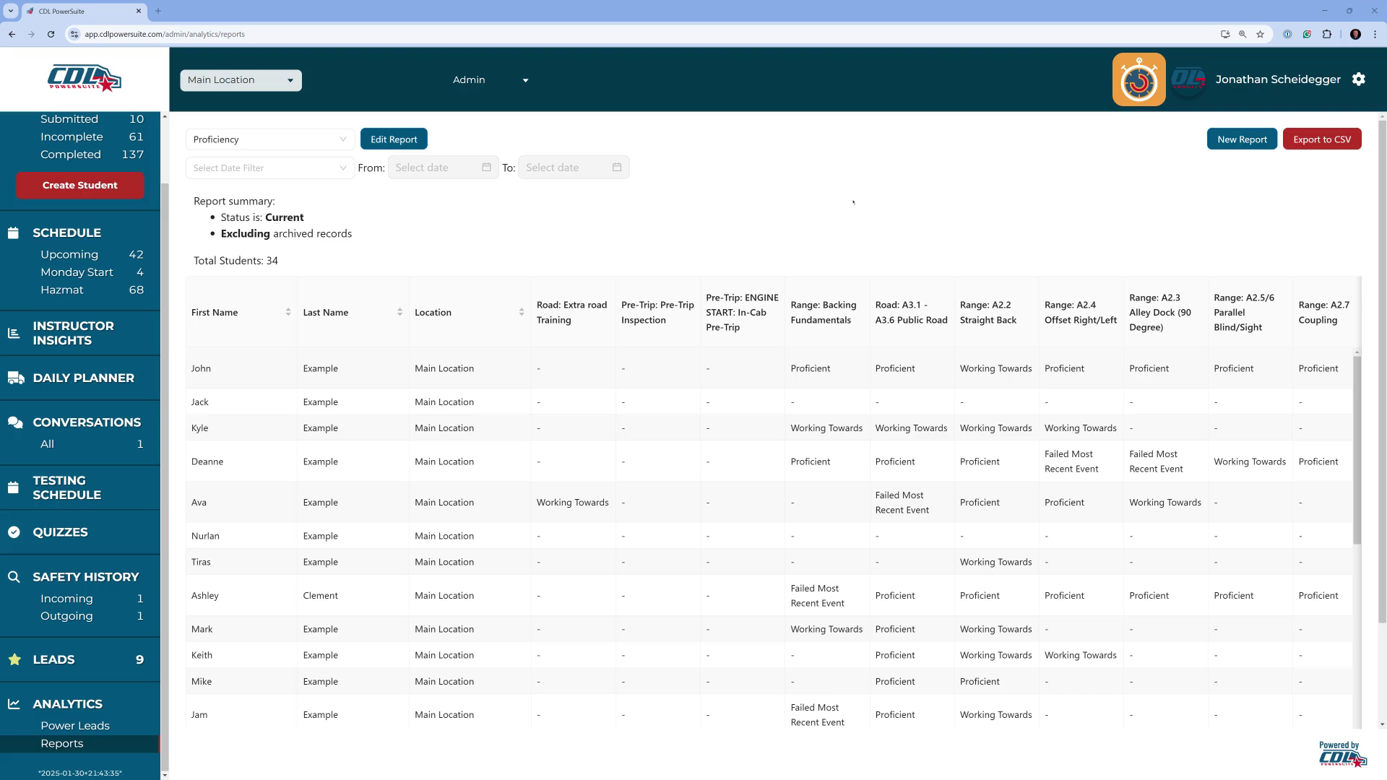